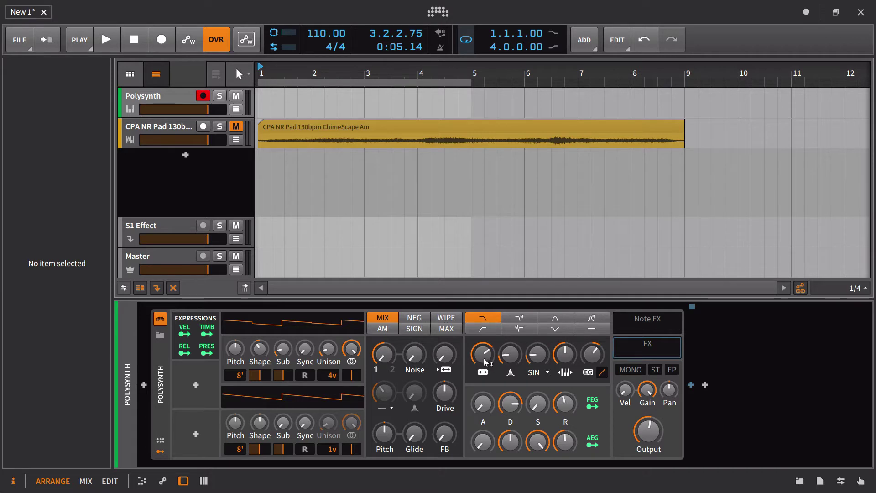
- Look through the modulators available for an empty Polysynth slot and close the list without inserting one
mouse_move(485, 361)
left_click(195, 385)
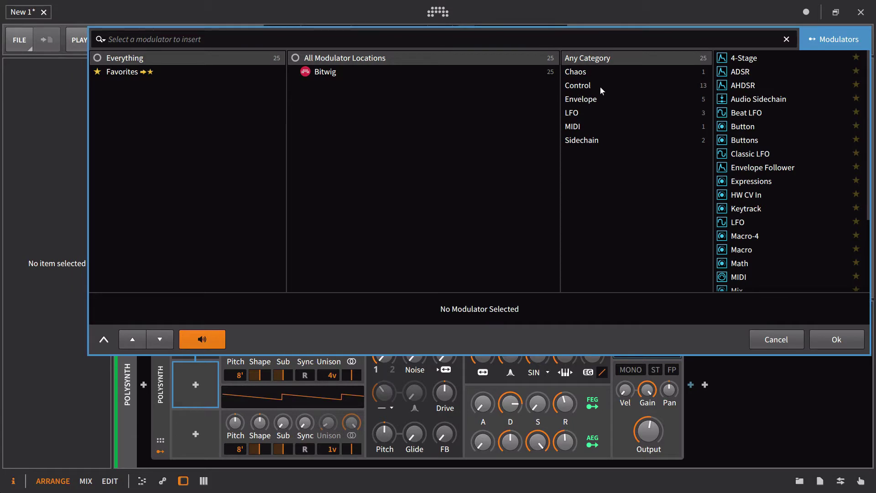
left_click(836, 346)
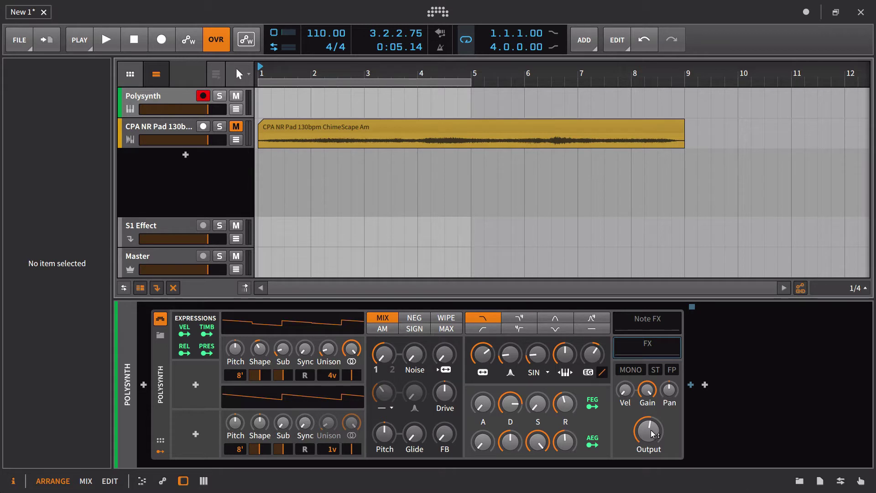
- Remove the Filter Frequency target from the Pressure source of the Expressions modulator
left_click(211, 319)
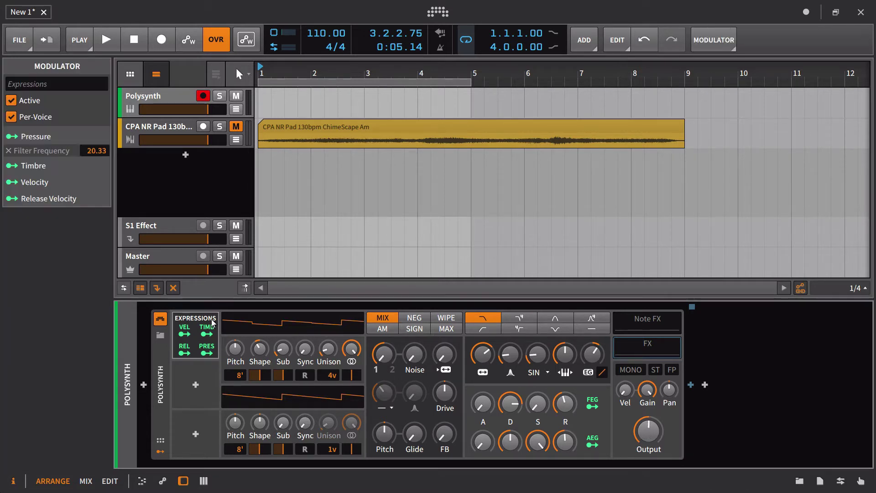
left_click(8, 151)
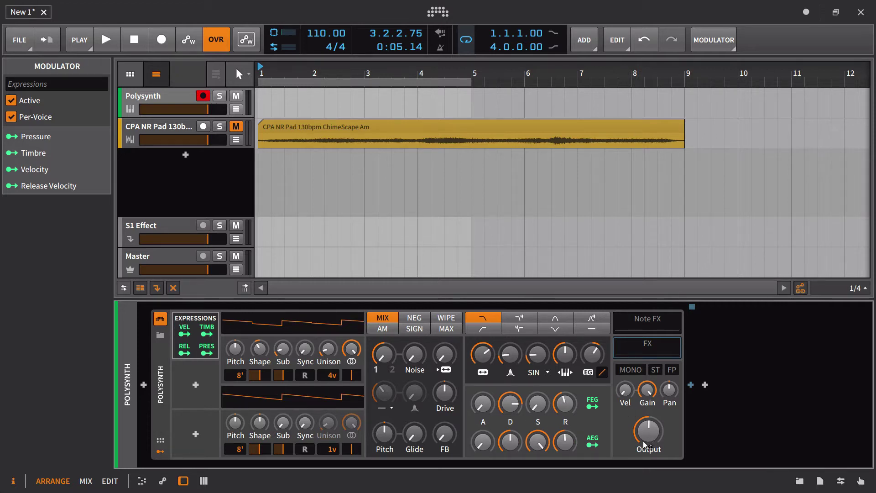
- Try higher settings of the Polysynth's Vel amount and reset it to its default
mouse_move(645, 445)
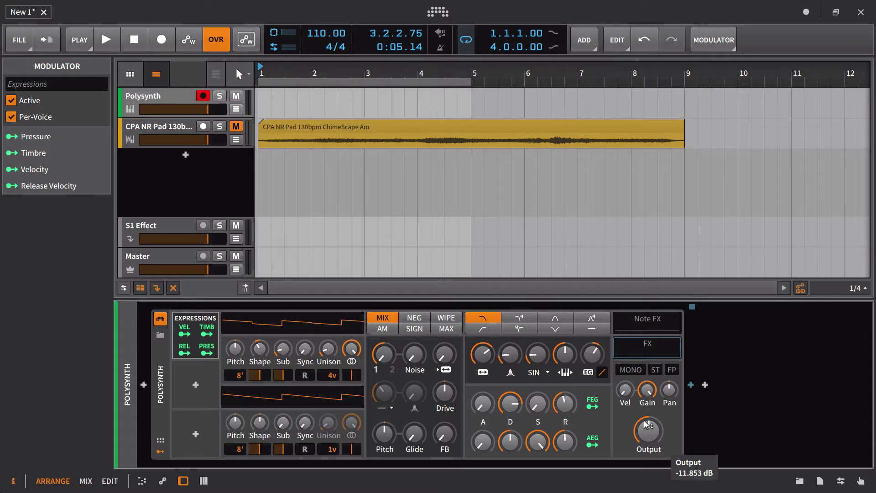
left_click_drag(625, 389, 625, 365)
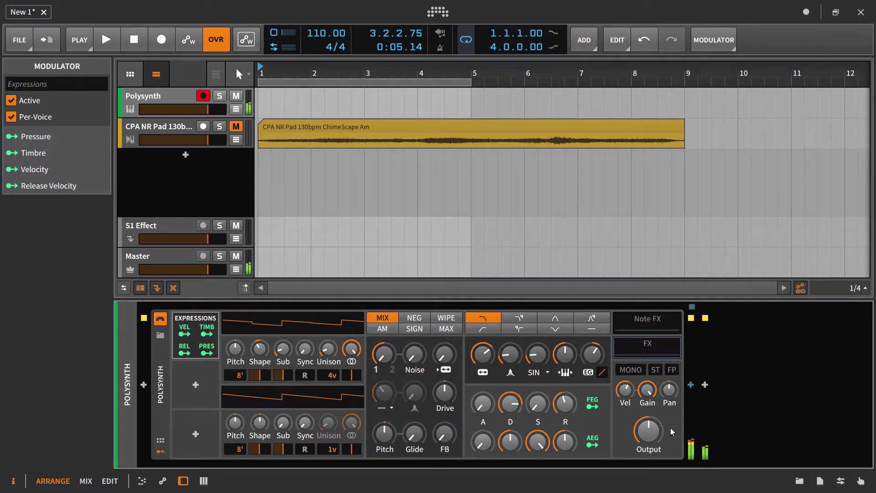
left_click_drag(630, 390, 629, 375)
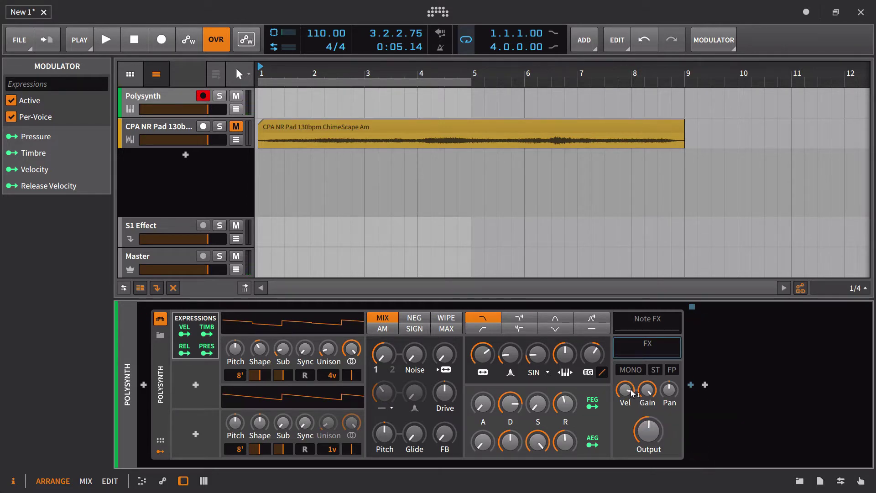
double_click(629, 389)
- Lower the Polysynth's Output level, try mapping Velocity to Output at 0.457, and remove that mapping
left_click_drag(656, 431, 656, 436)
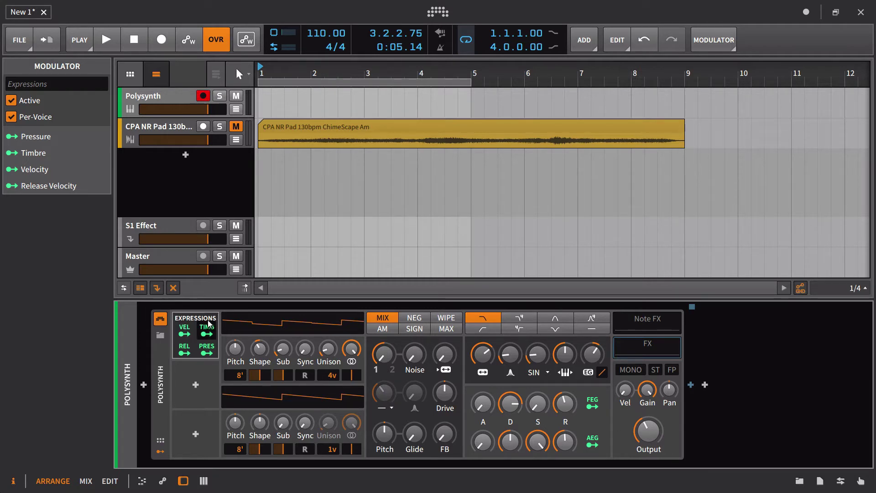
left_click(188, 330)
left_click_drag(649, 431, 649, 402)
left_click(184, 332)
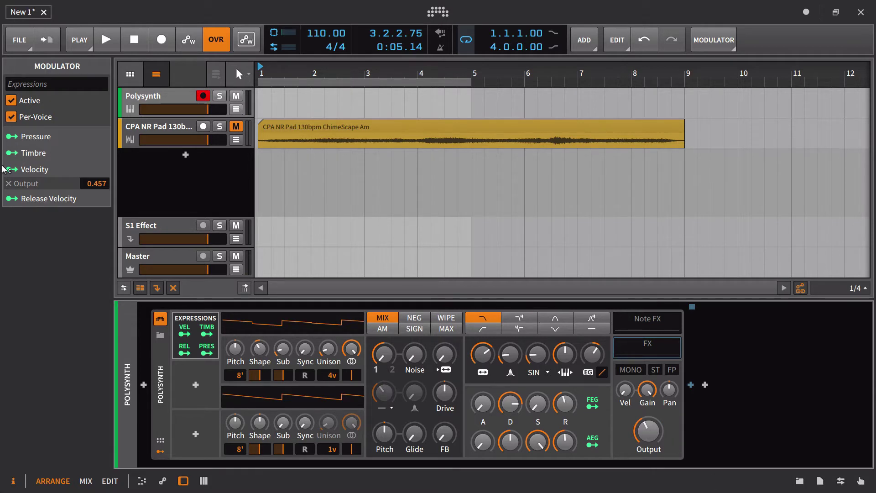
left_click(9, 183)
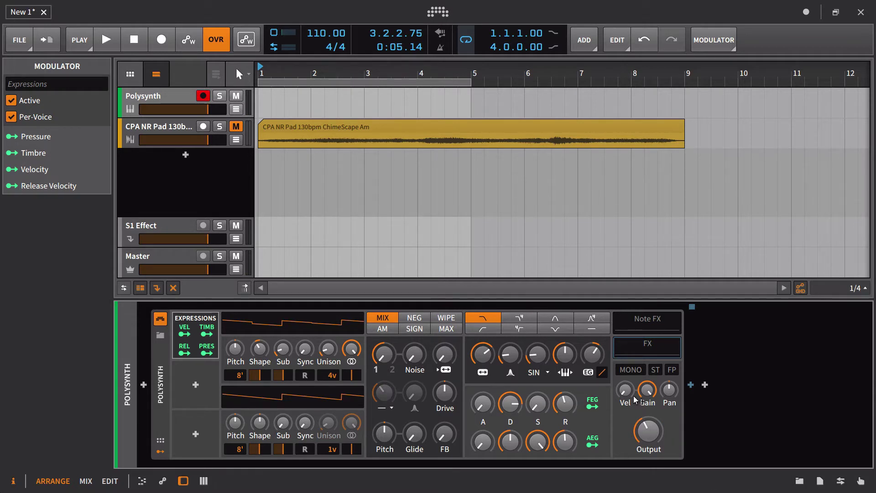
- Map Velocity to OSC1 Sync 28.80, Sub Level 0.250, Sub PW 0.157, Shape -0.200, Pulse Width -0.137, Unison Spread 0.063 and Output 0.055; raise base output
left_click(185, 335)
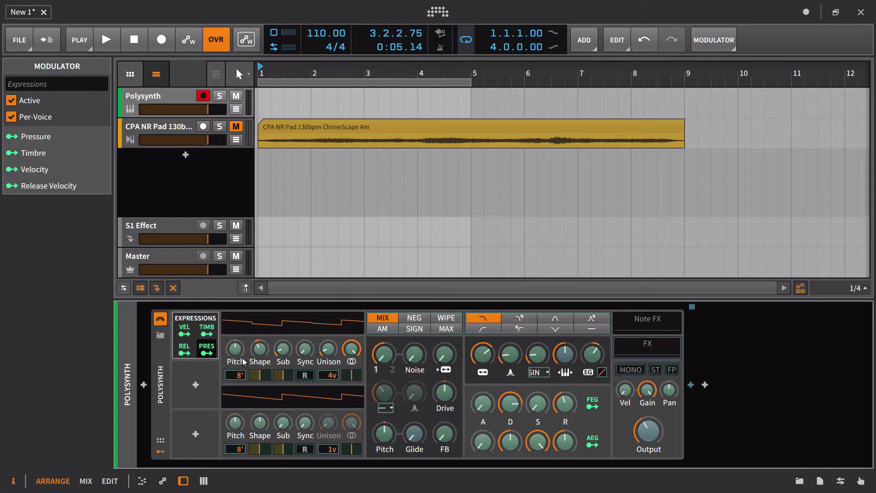
left_click_drag(305, 349, 283, 330)
left_click_drag(284, 379, 260, 380)
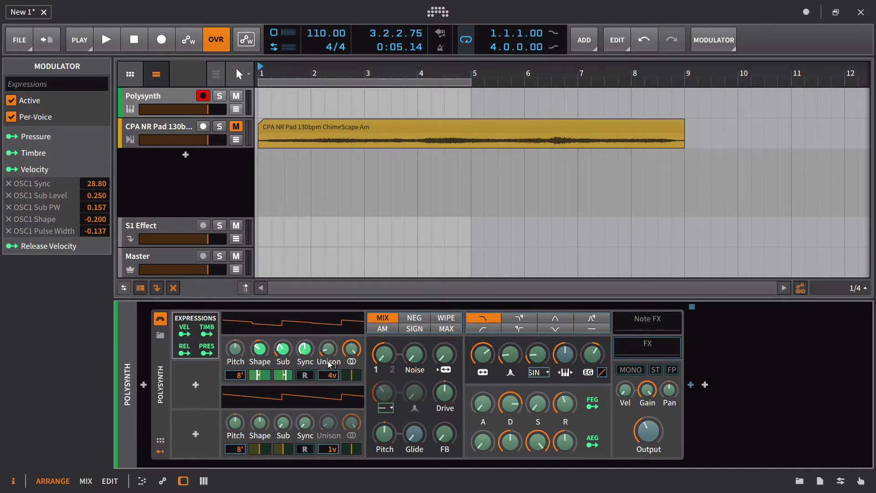
left_click_drag(328, 349, 328, 346)
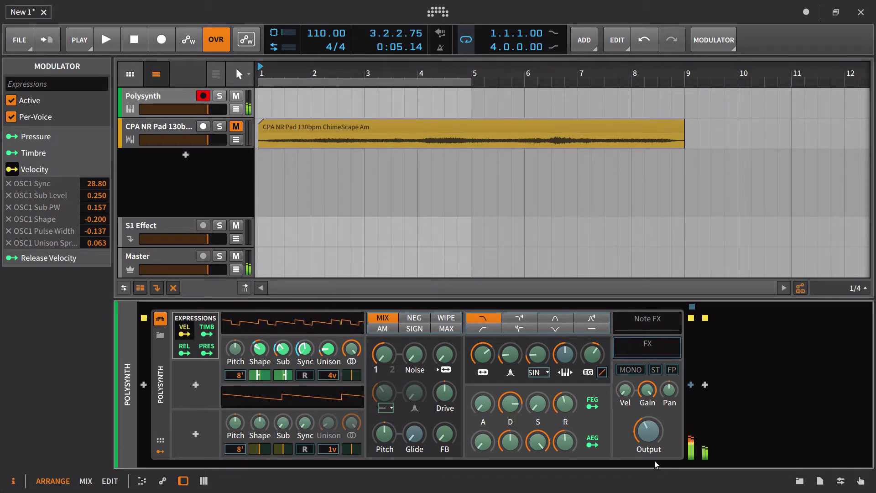
left_click_drag(650, 435, 650, 427)
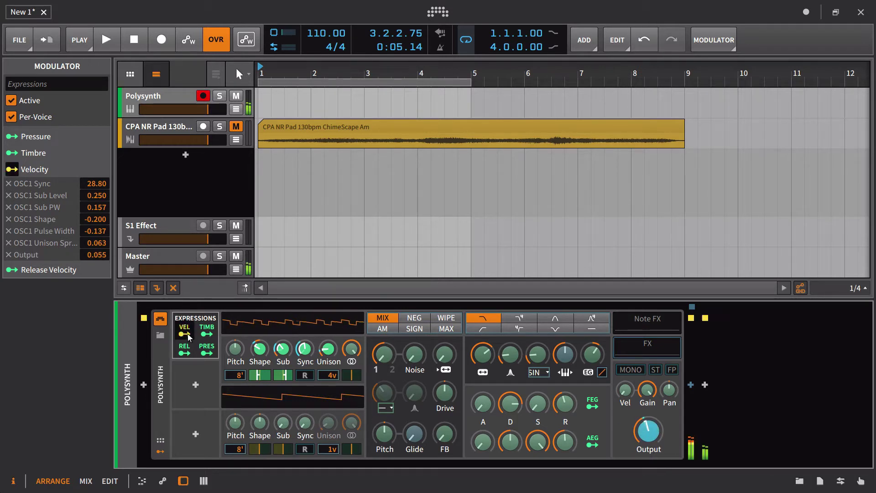
left_click_drag(658, 432, 658, 433)
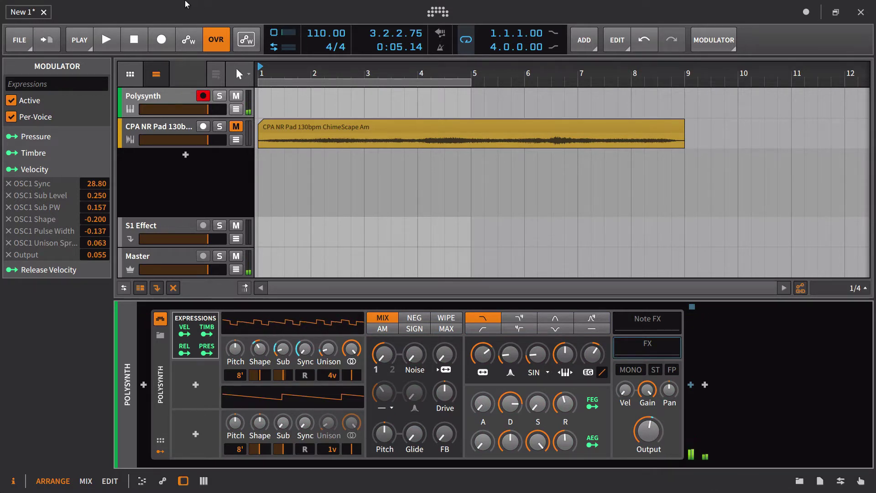
- Record a melody on the Polysynth track from bar 1 into bar 4 and stop the transport
left_click(180, 37)
key("space")
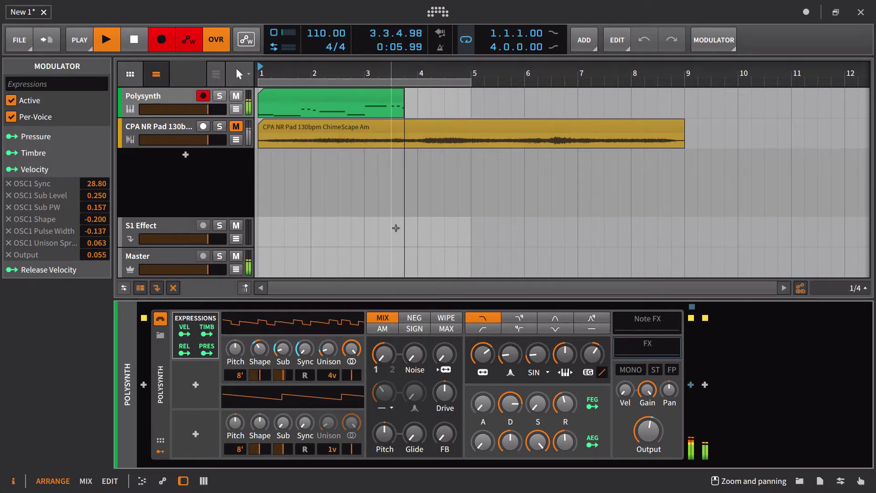
key("space")
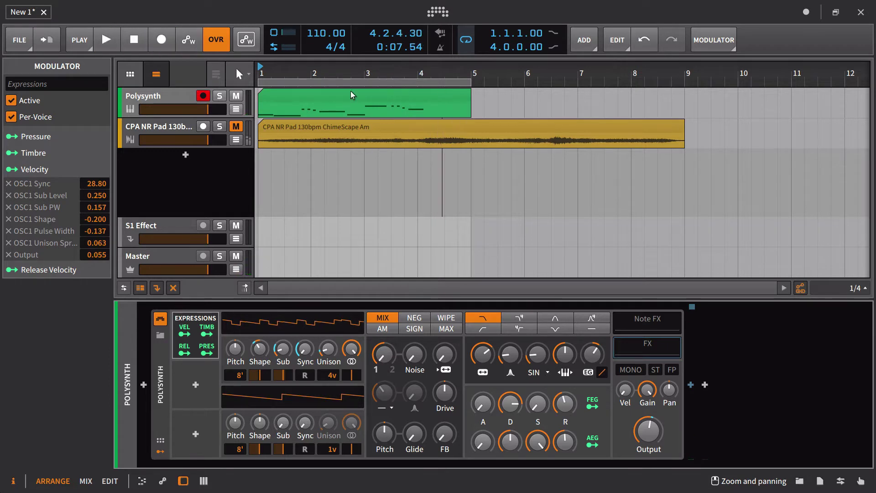
- Open the recorded Polysynth clip for note editing and display the velocity lane below the notes
double_click(338, 88)
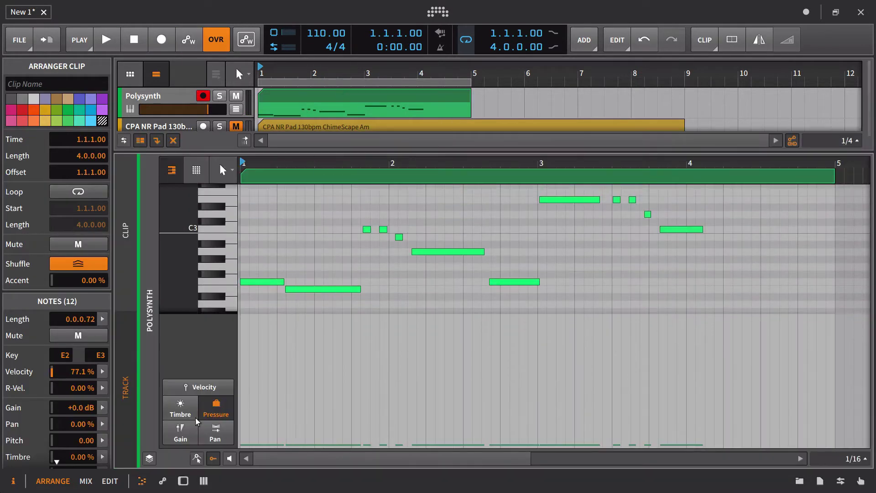
left_click(212, 458)
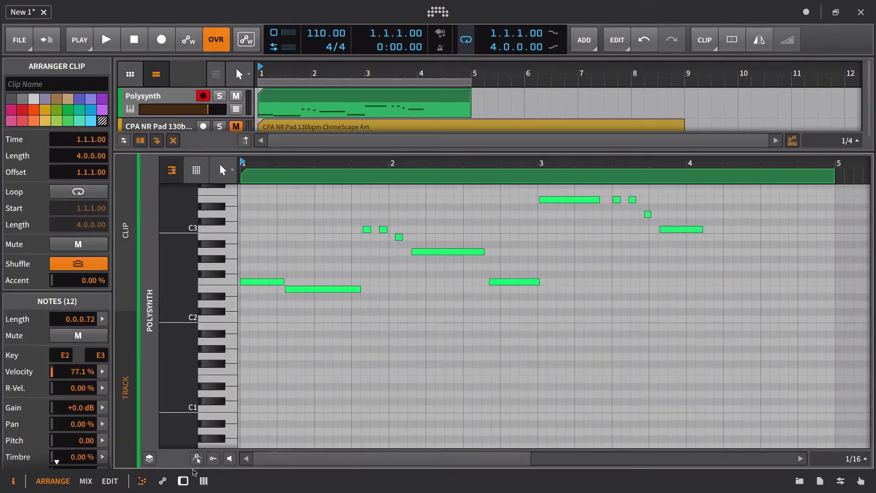
left_click(231, 459)
left_click(230, 459)
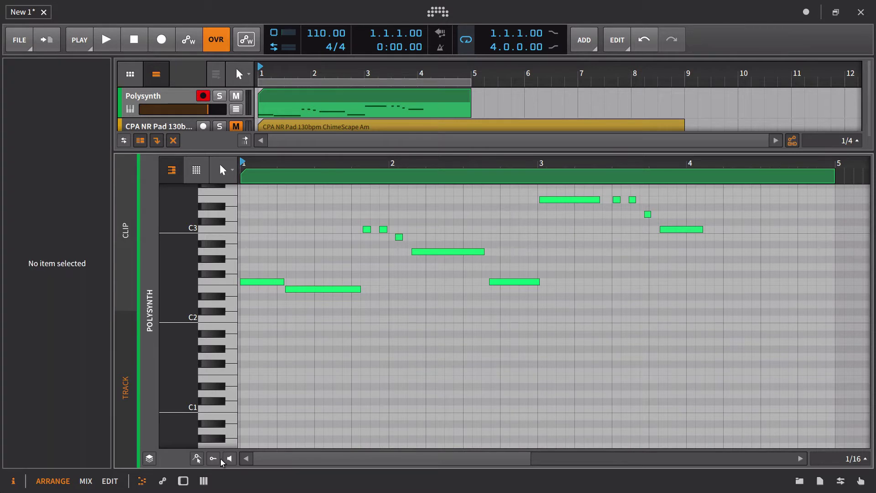
left_click(215, 459)
left_click(214, 392)
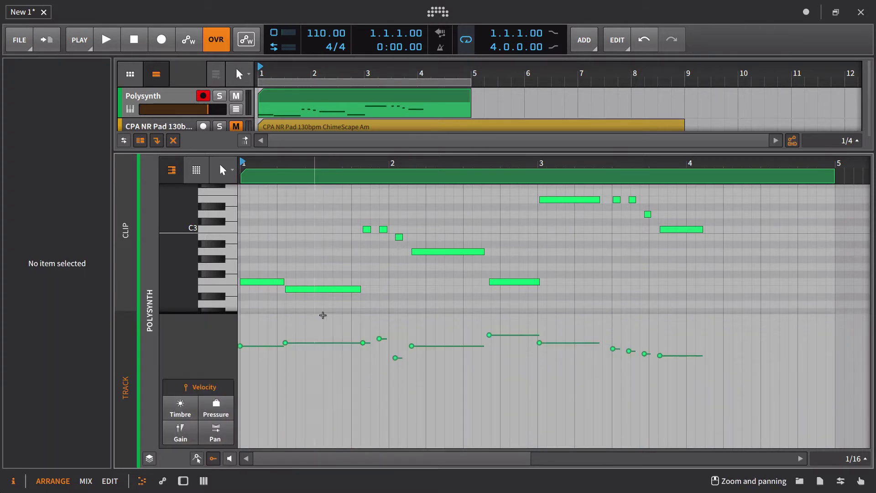
left_click_drag(350, 165, 351, 176)
scroll(329, 319, "up", 1)
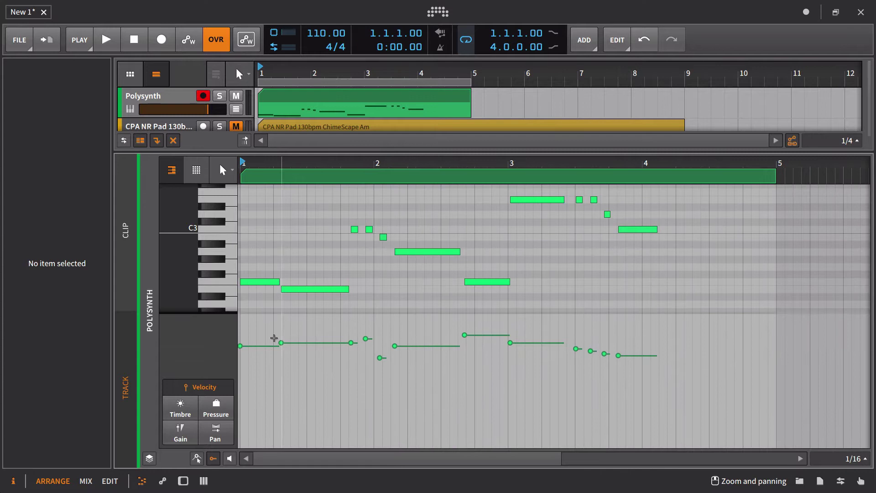
- Select all notes of the clip and vary their velocities using the histogram's Mean, Chaos and Spread
left_click_drag(250, 328, 659, 374)
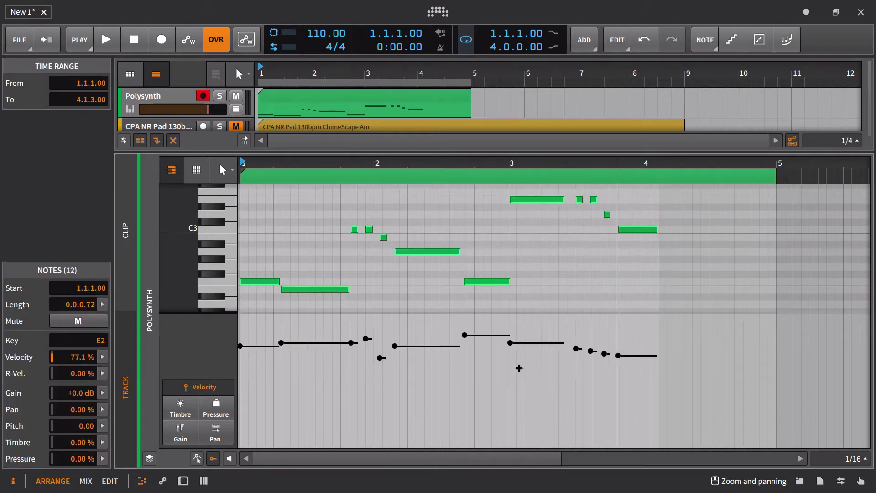
left_click(102, 356)
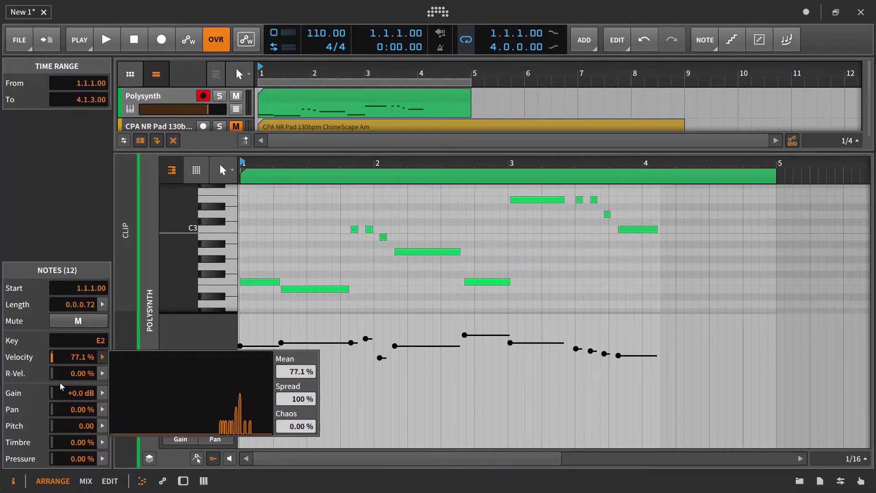
mouse_move(301, 372)
left_mouse_down()
mouse_move(301, 391)
mouse_move(297, 360)
left_mouse_up()
mouse_move(292, 424)
left_mouse_down()
mouse_move(293, 405)
mouse_move(293, 433)
left_mouse_up()
left_click_drag(295, 399, 332, 357)
left_click(747, 365)
left_click(324, 405)
- Randomize the last four notes' velocities with more Chaos and adjusted Spread, and set the final note's velocity to 44.6 %
left_click_drag(583, 371, 668, 422)
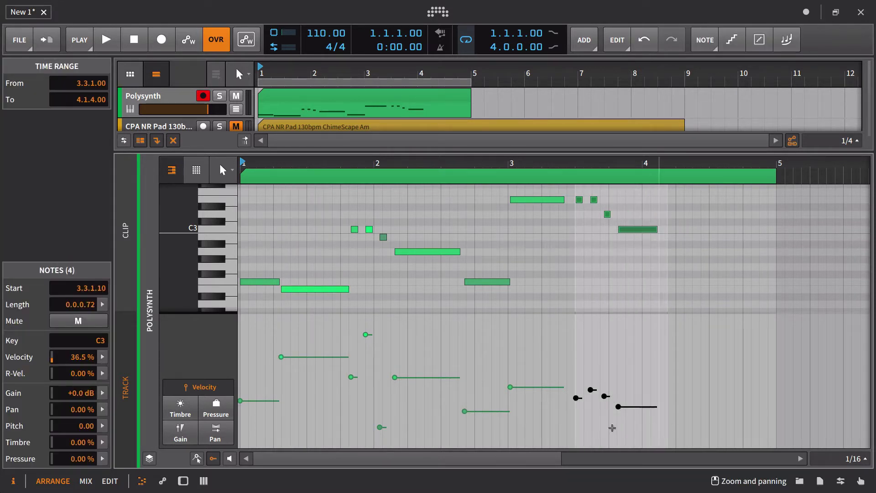
left_click(102, 357)
left_click_drag(300, 426, 301, 343)
left_click_drag(298, 402, 298, 372)
left_click(636, 338)
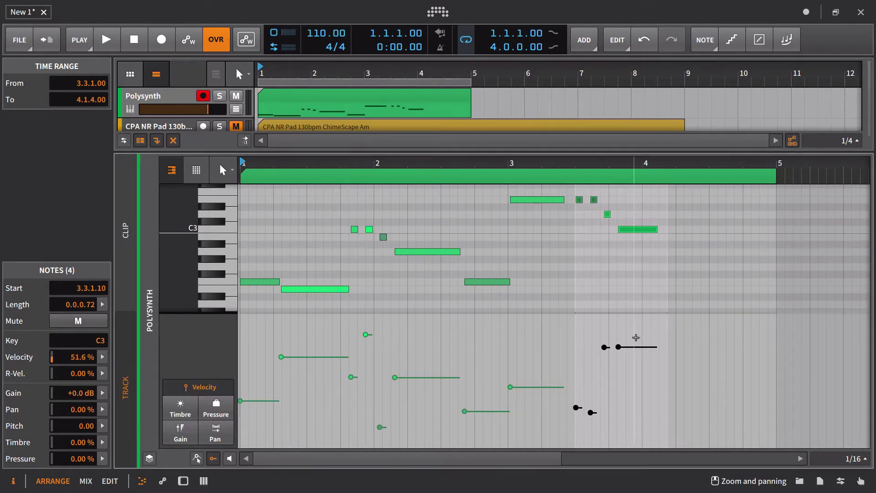
left_click(635, 338)
left_click_drag(635, 347, 637, 387)
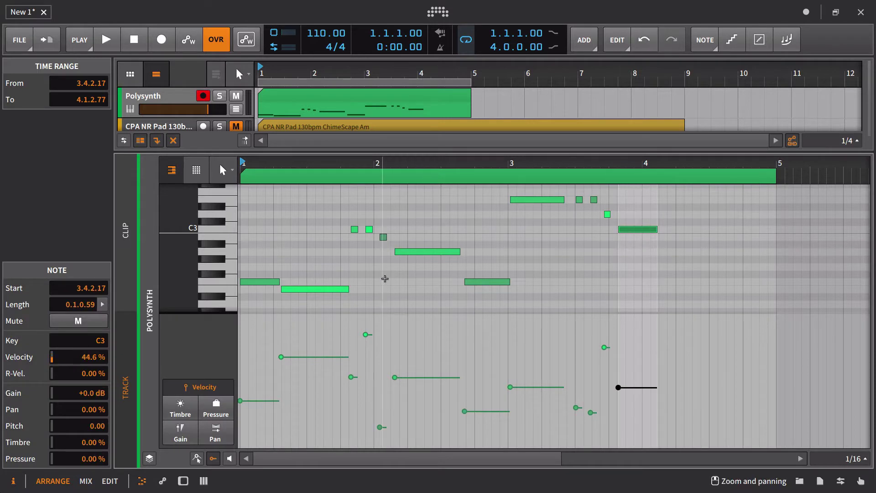
- Play the melody back while watching the Polysynth's velocity-modulated oscillator controls, and stop playback
key("space")
key("d")
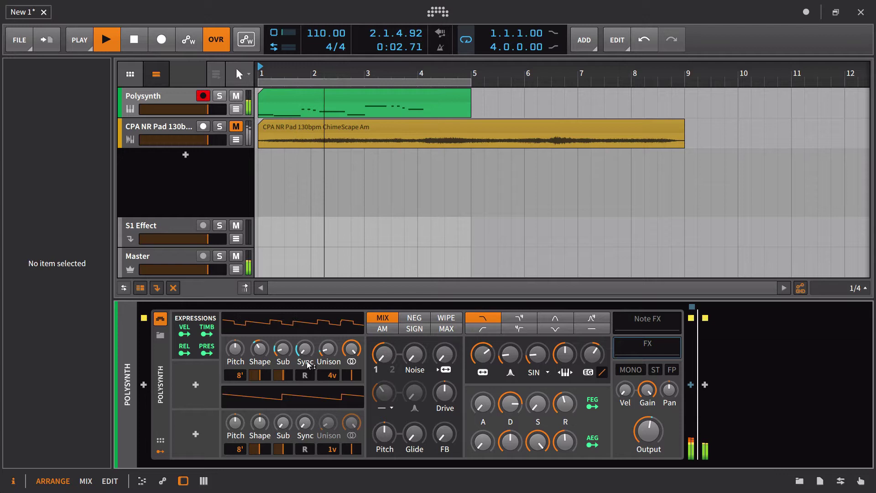
mouse_move(307, 364)
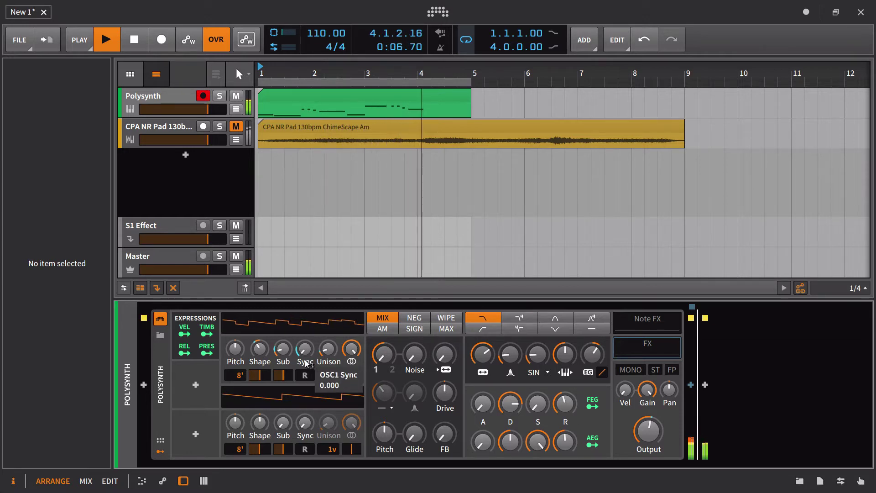
key("space")
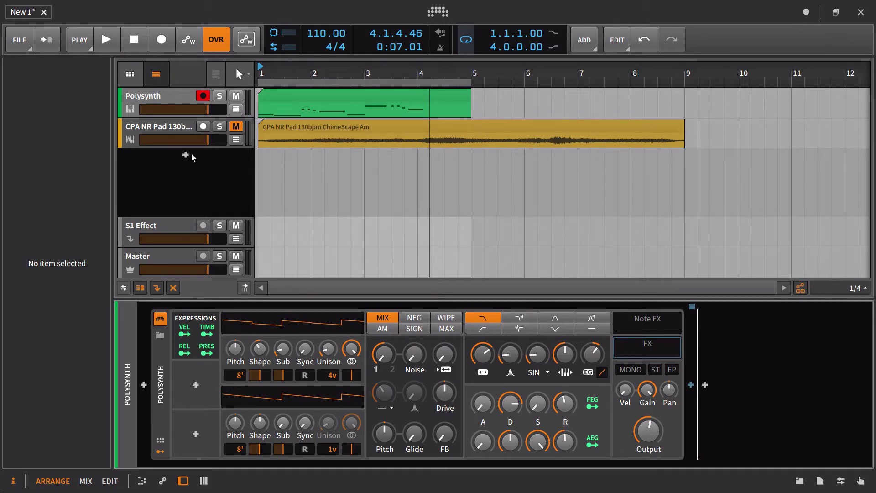
- Map Release Velocity to Filter Oscillator FM at 23.04, Shaper at 0.607, Filter Frequency at 22.67 and Filter Resonance at 0.270
left_click(192, 321)
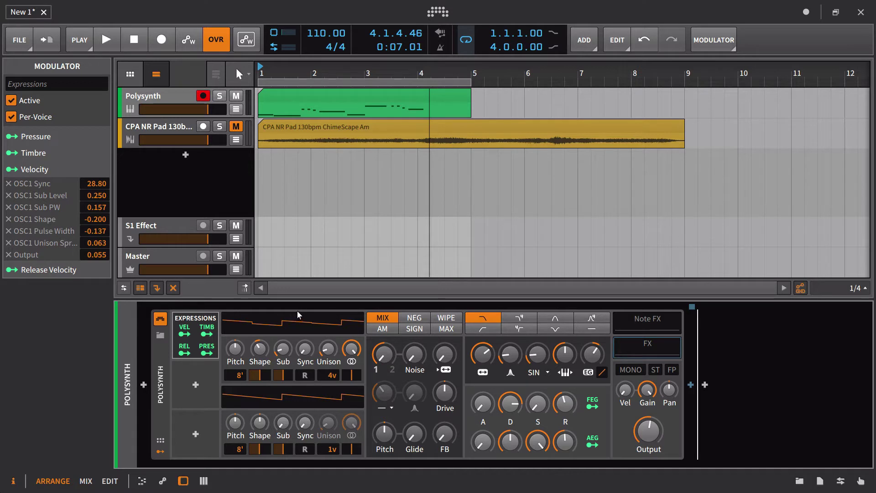
left_click(184, 352)
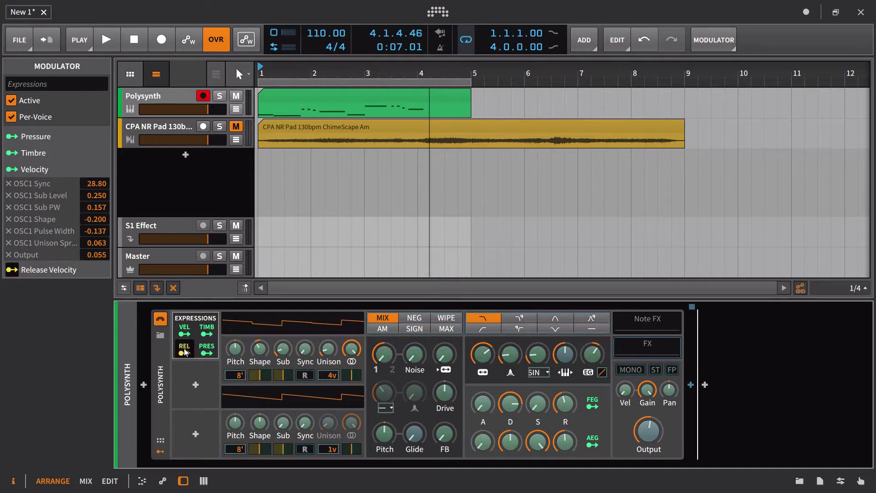
left_click_drag(443, 364, 445, 289)
left_click_drag(541, 360, 542, 355)
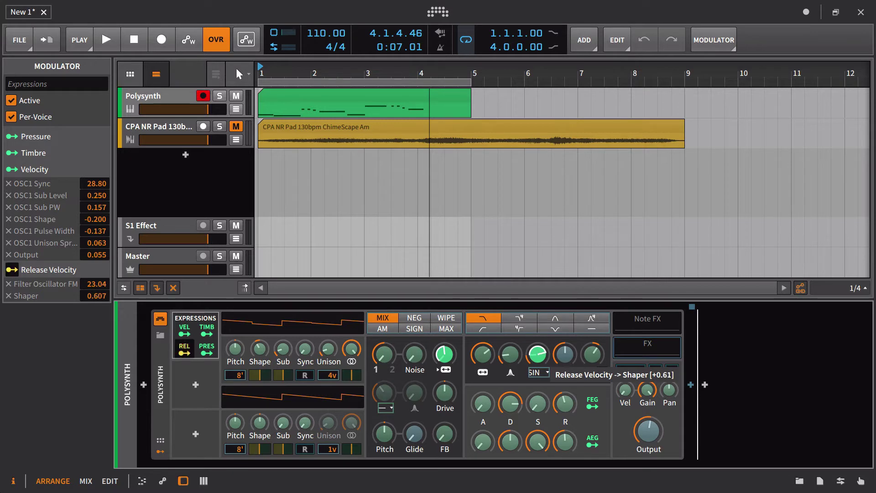
left_click_drag(483, 354, 508, 360)
left_click(186, 350)
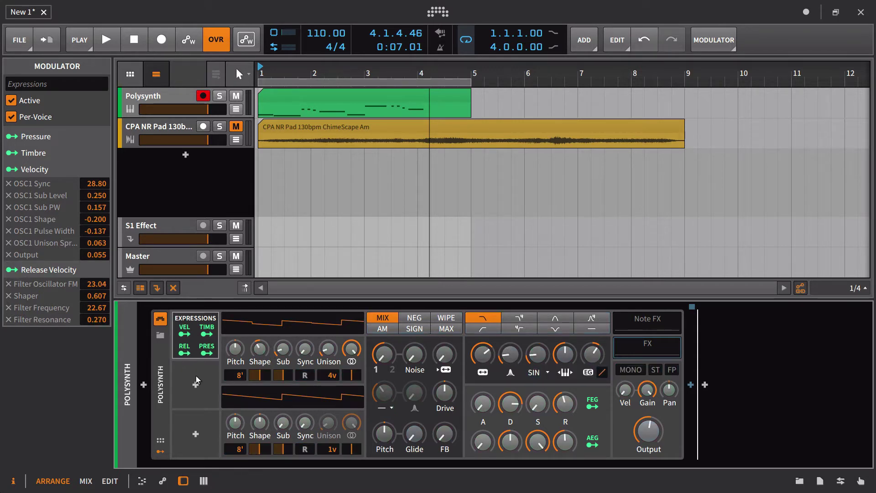
- Select all notes of the Polysynth clip, set their release velocity to 50.0 %, and randomize it with the histogram's Chaos
double_click(324, 96)
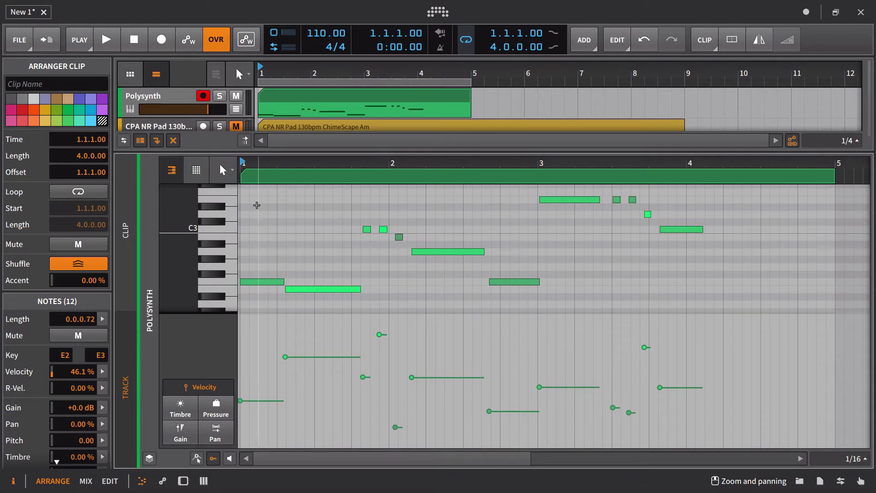
left_click_drag(247, 191, 690, 321)
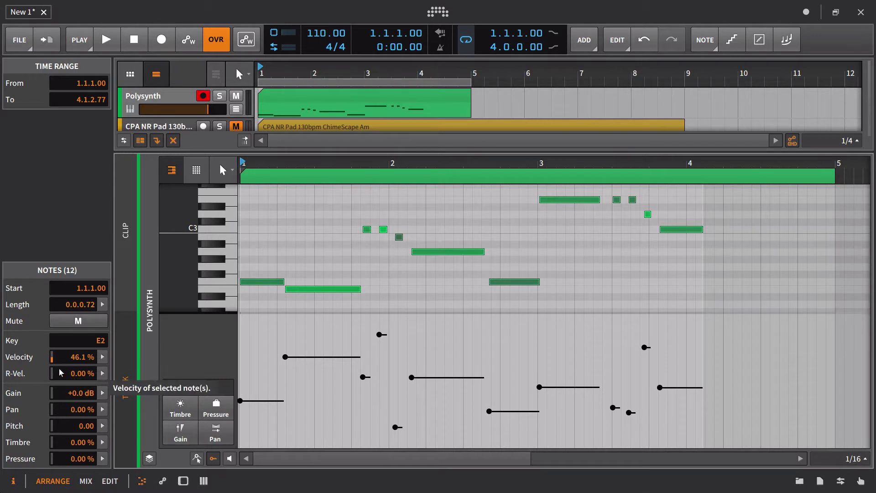
left_click_drag(73, 378, 73, 372)
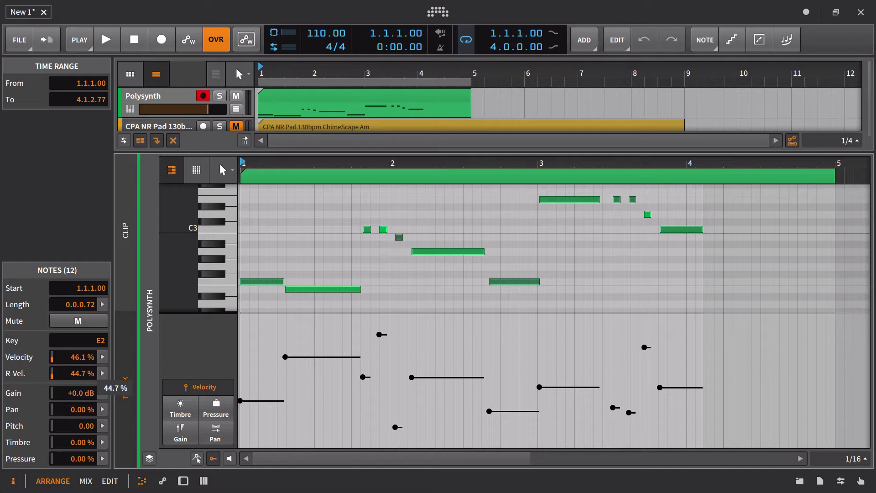
left_click(102, 374)
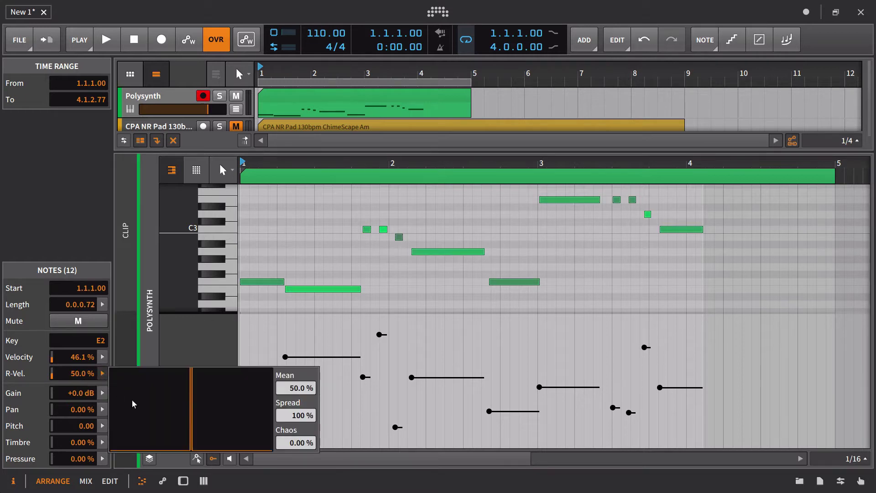
left_click_drag(297, 443, 282, 477)
left_click(306, 357)
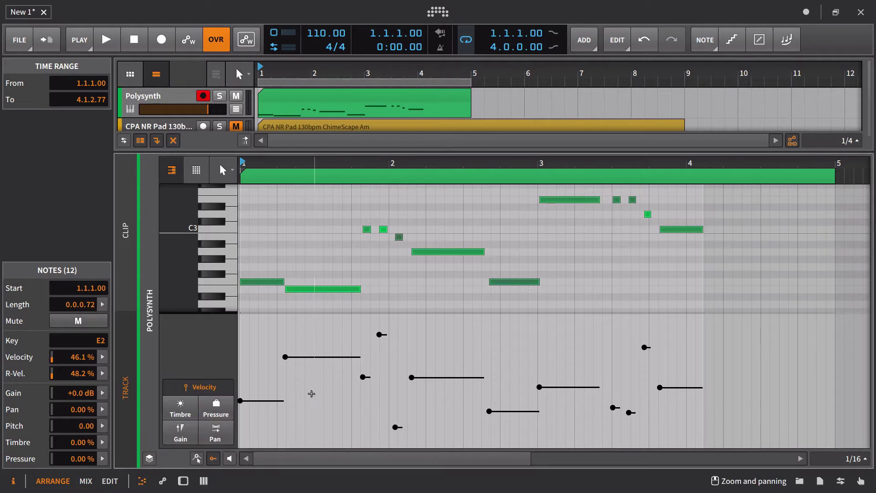
- Adjust the Mean and Spread of the selected notes' release velocities, bringing the Mean to 49.1 %
left_click(102, 373)
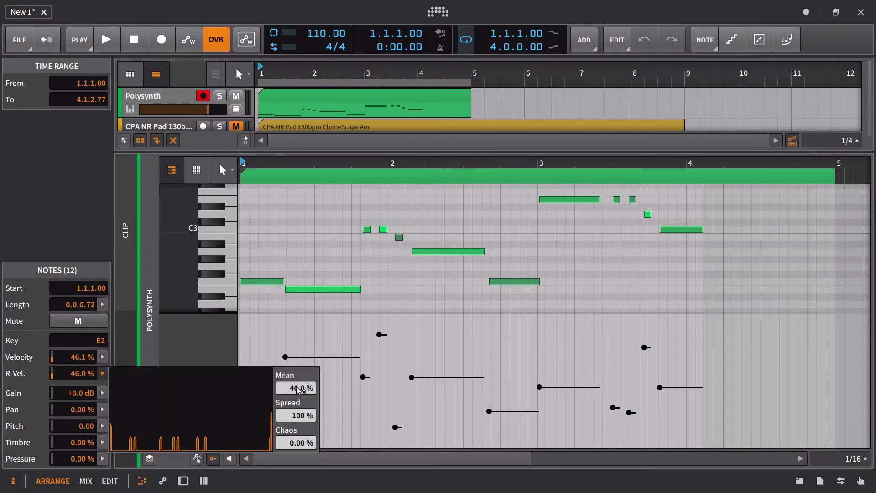
left_click_drag(296, 388, 298, 416)
mouse_move(300, 416)
left_mouse_down()
mouse_move(301, 434)
mouse_move(301, 378)
mouse_move(301, 402)
left_mouse_up()
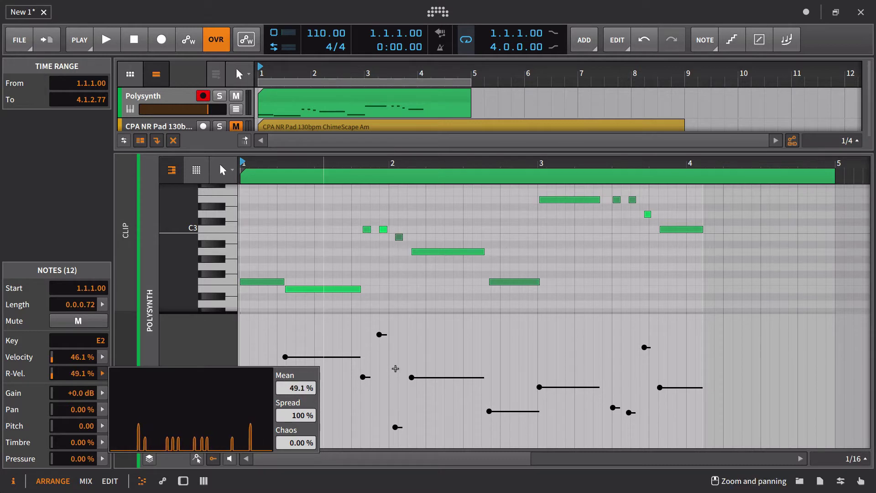
- Play the clip with the Polysynth device shown, and adjust the release of both envelopes and the filter section's modulated control
left_click(161, 94)
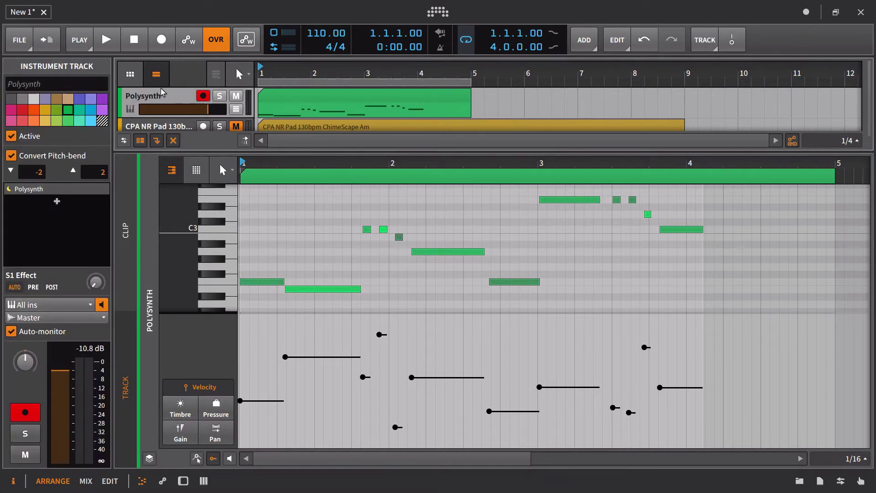
double_click(160, 94)
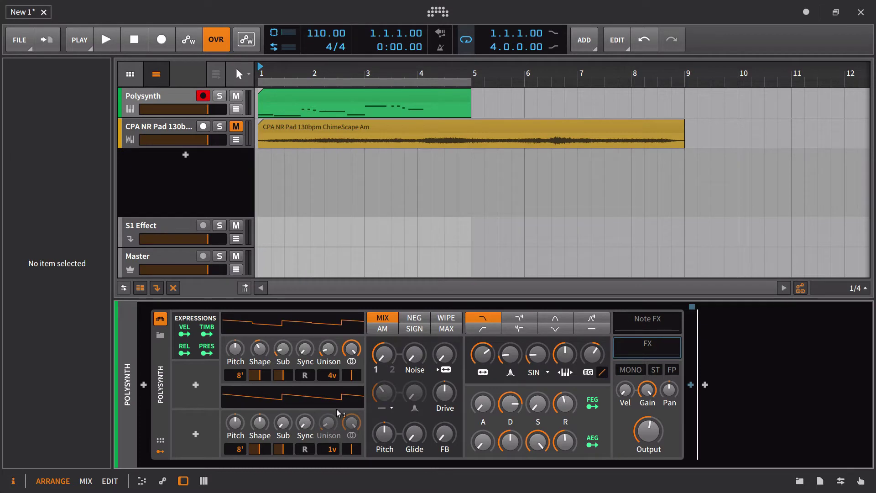
key("space")
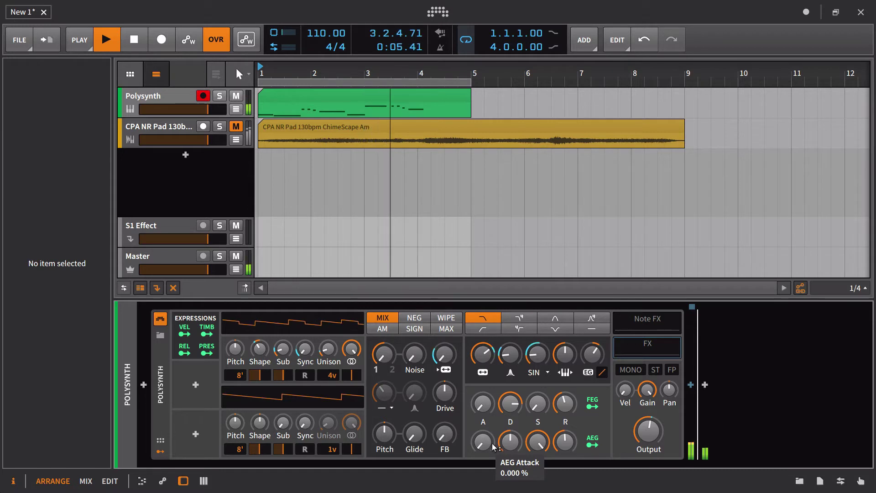
left_click_drag(565, 441, 565, 400)
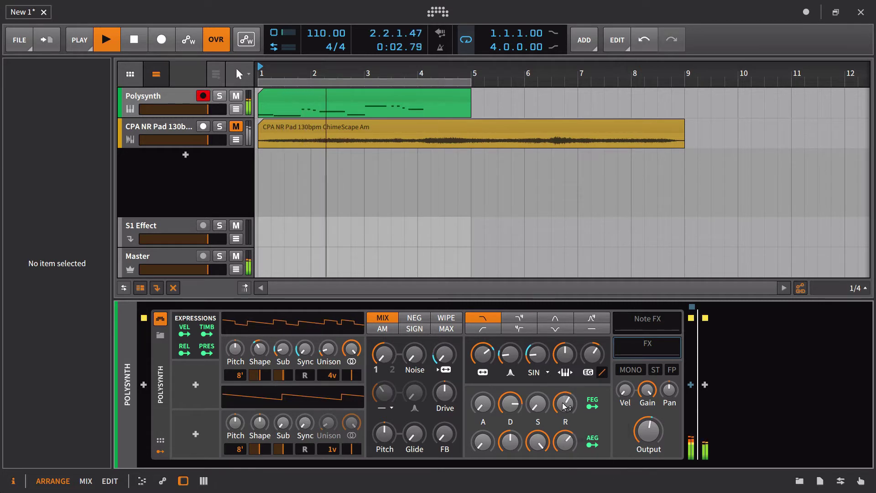
left_click_drag(565, 441, 565, 438)
left_click_drag(537, 355, 538, 359)
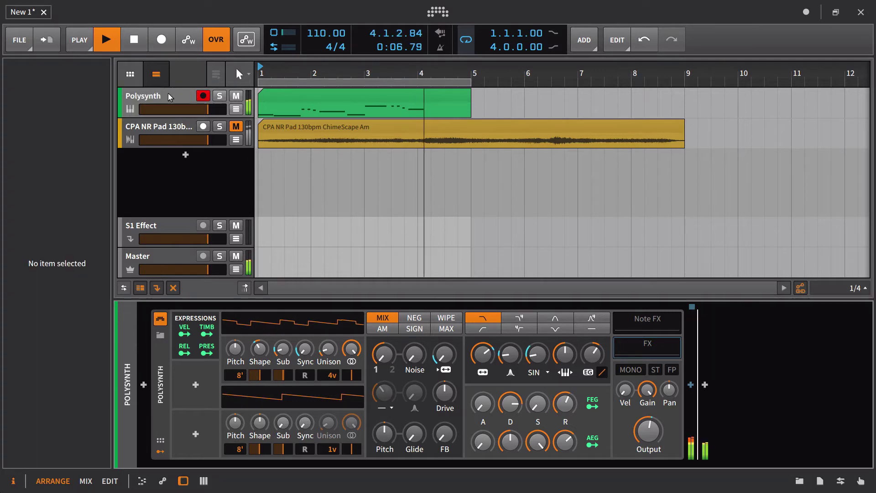
- Lower the Mean release velocity of all clip notes to 38.5 % during playback and return to the Polysynth device
double_click(314, 97)
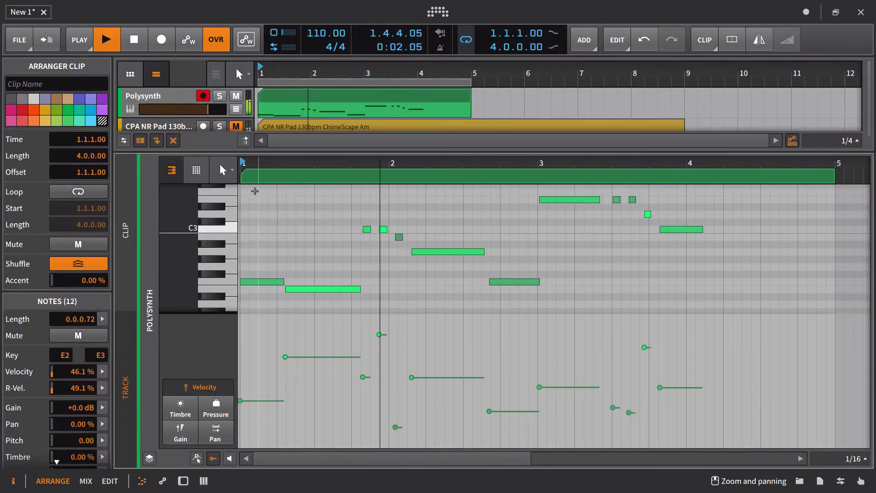
left_click_drag(251, 187, 666, 313)
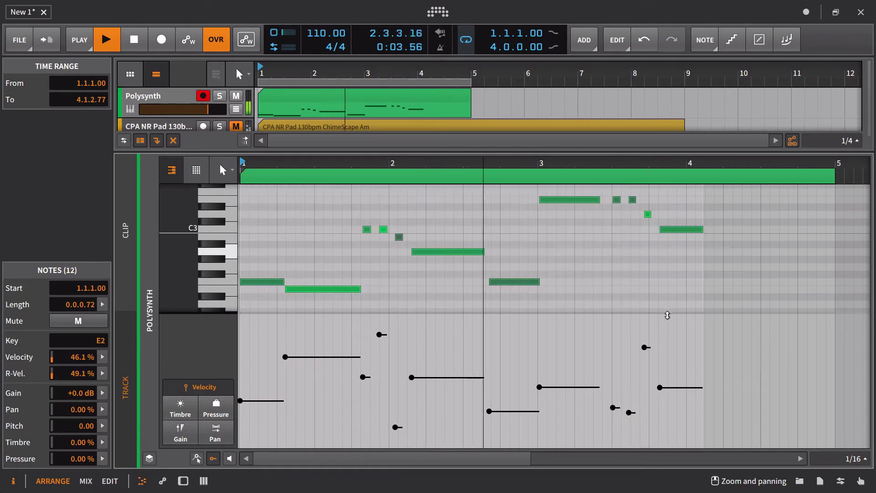
left_click(102, 374)
left_click_drag(296, 388, 306, 417)
left_click(145, 97)
double_click(150, 97)
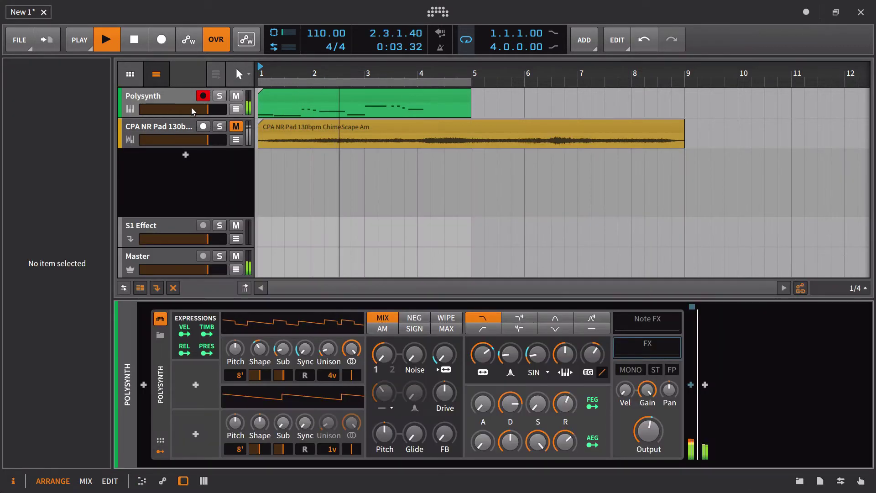
- Set Release Velocity's amounts to 19.84 for Filter Oscillator FM, 0.507 for Shaper, 16.55 for Filter Frequency and 0.250 for Filter Resonance, and stop playback
left_click(175, 356)
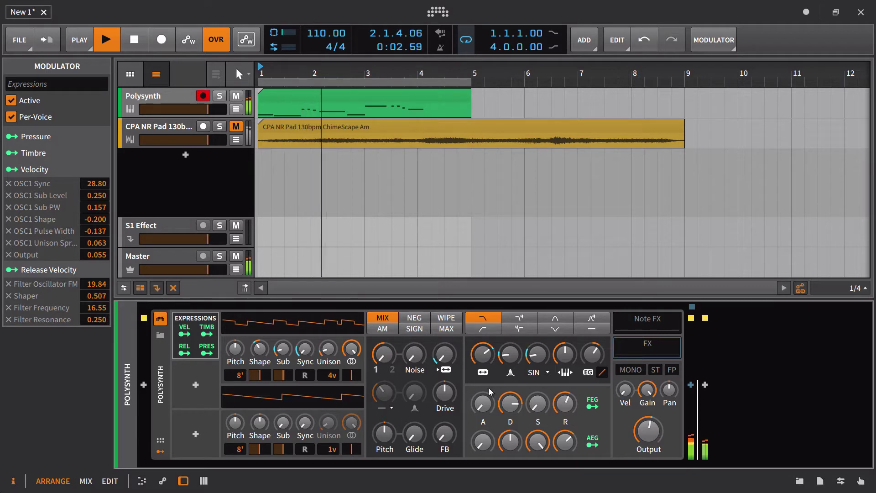
left_click(707, 399)
key("space")
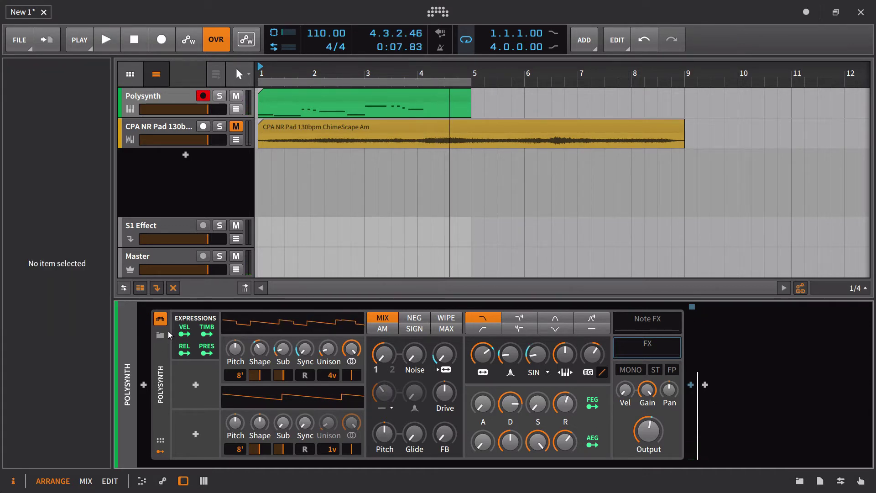
- Check the velocity and release velocity of the clip's first three notes one by one and return to the Polysynth device
double_click(276, 106)
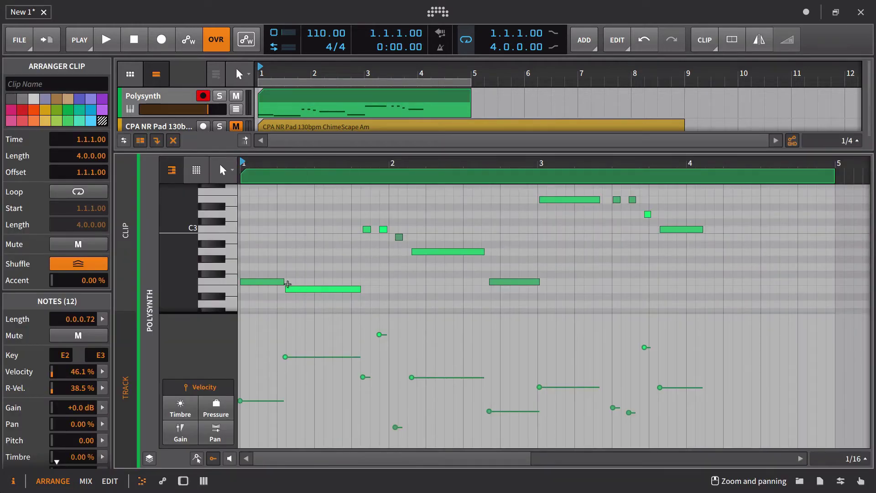
left_click(265, 281)
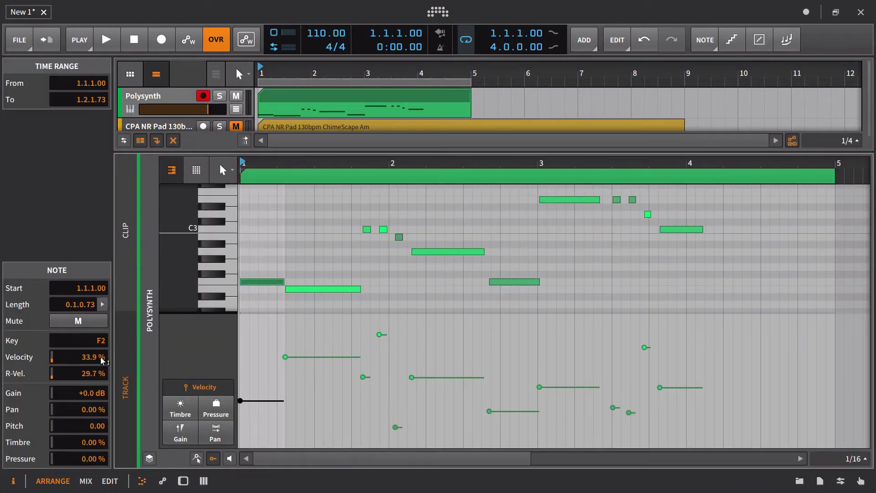
left_click(302, 295)
left_click(292, 291)
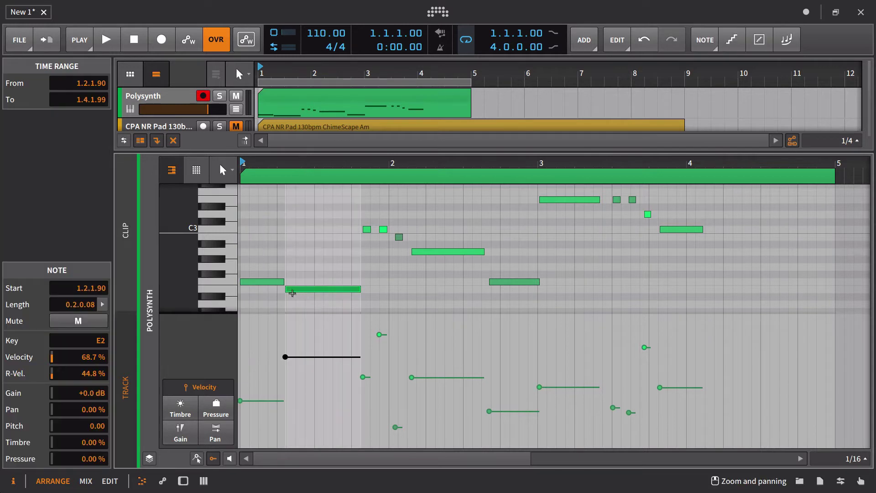
left_click(367, 229)
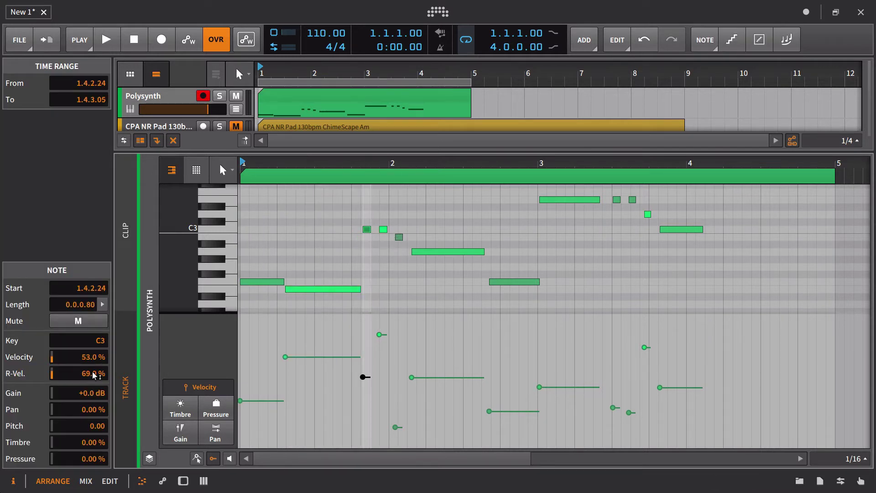
double_click(165, 100)
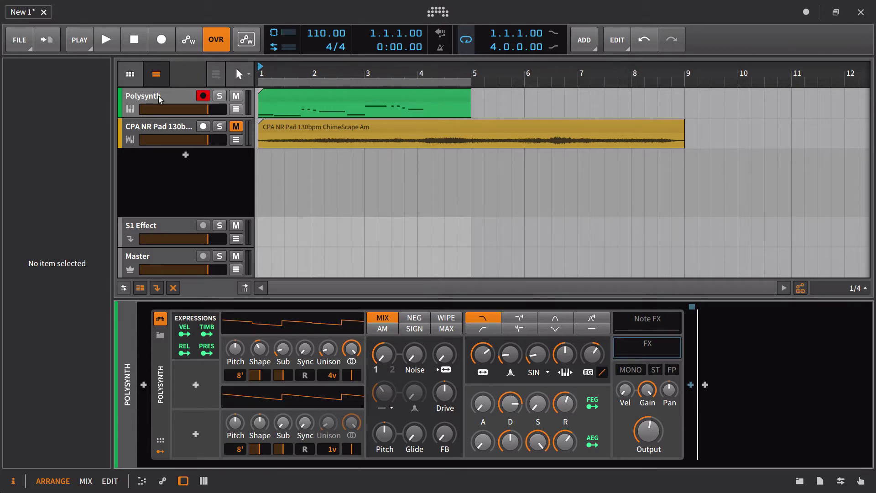
- View the Timbre expression of the clip's notes in the note editor and return to the Polysynth device
double_click(279, 94)
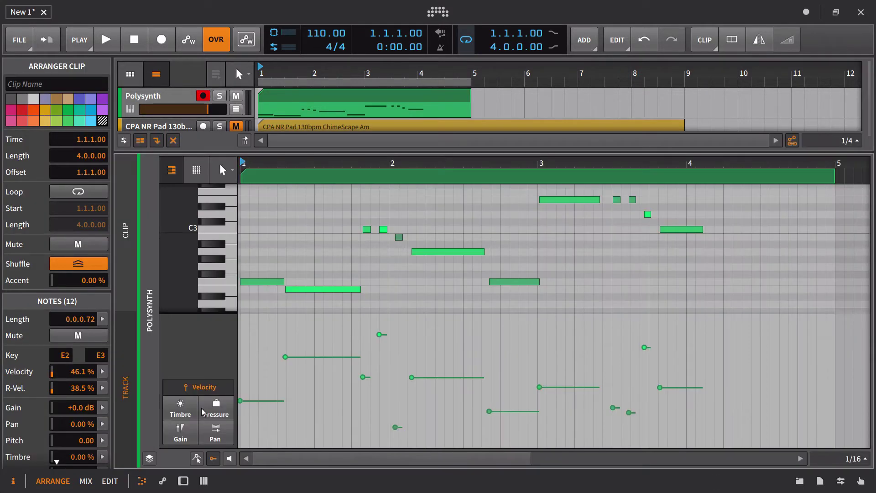
left_click(185, 417)
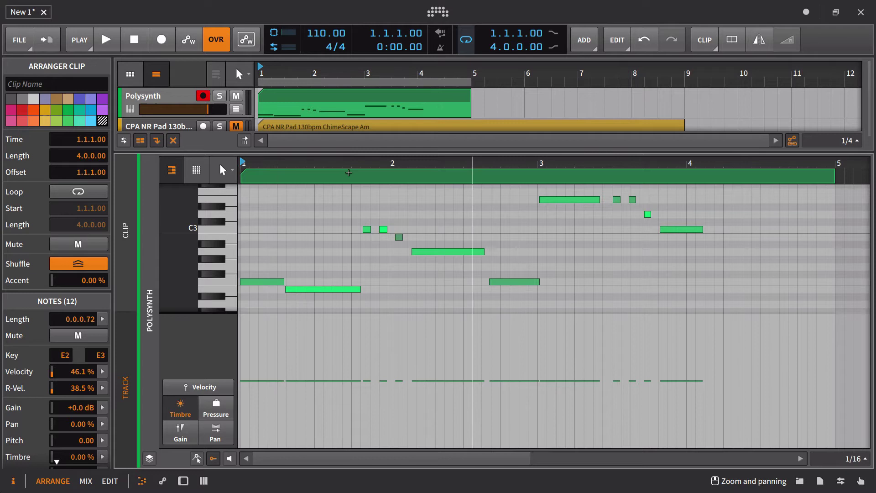
key("d")
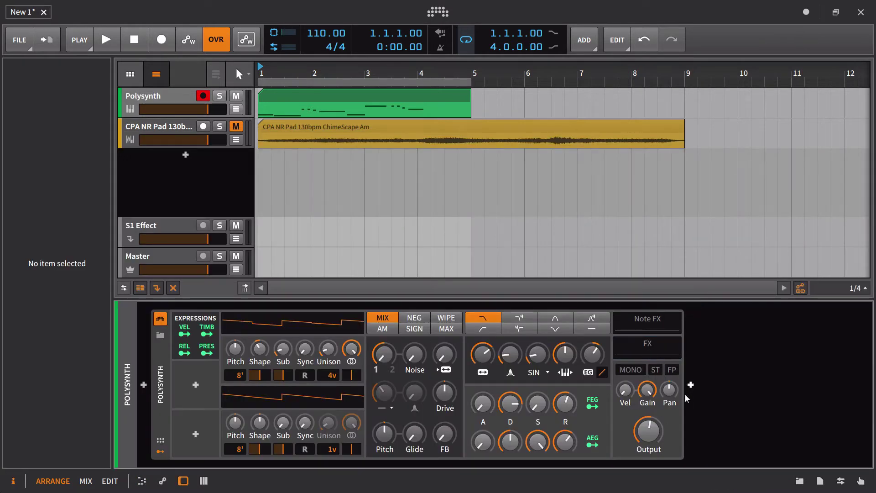
- Browse Bitwig's own audio effects for the slot after the Polysynth and preview the Pitch Shifter there
left_click(689, 386)
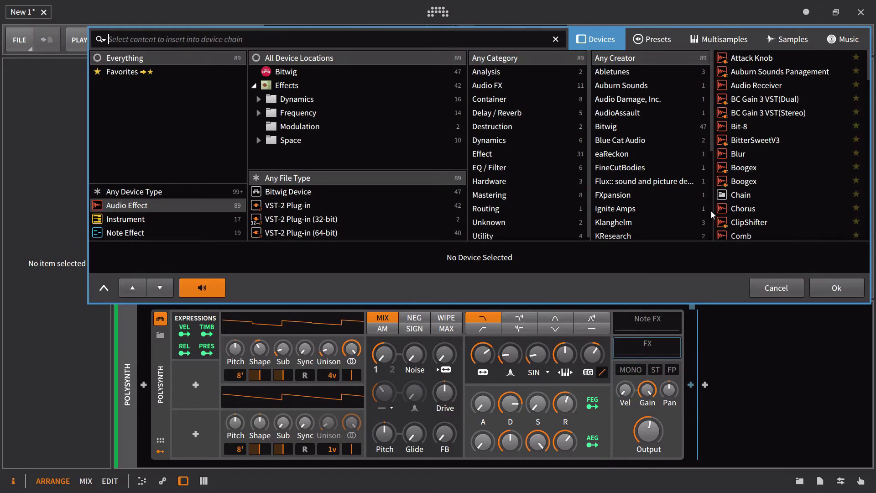
scroll(770, 178, "down", 4)
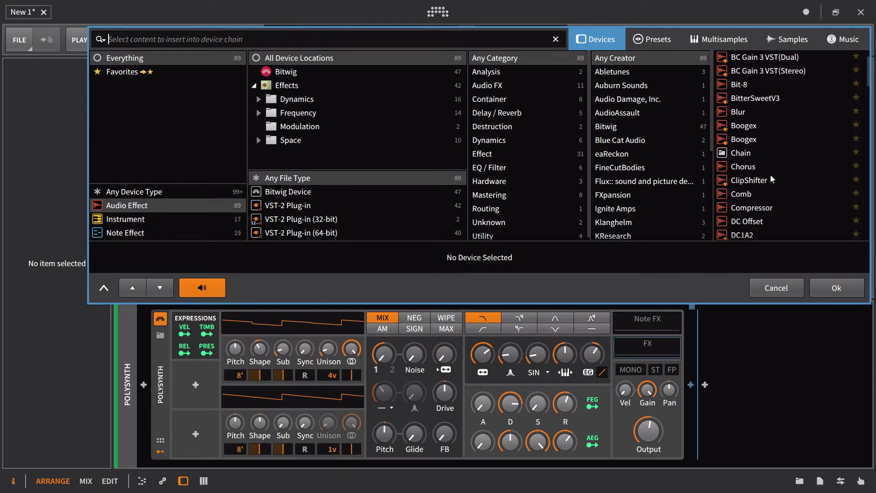
left_click(285, 72)
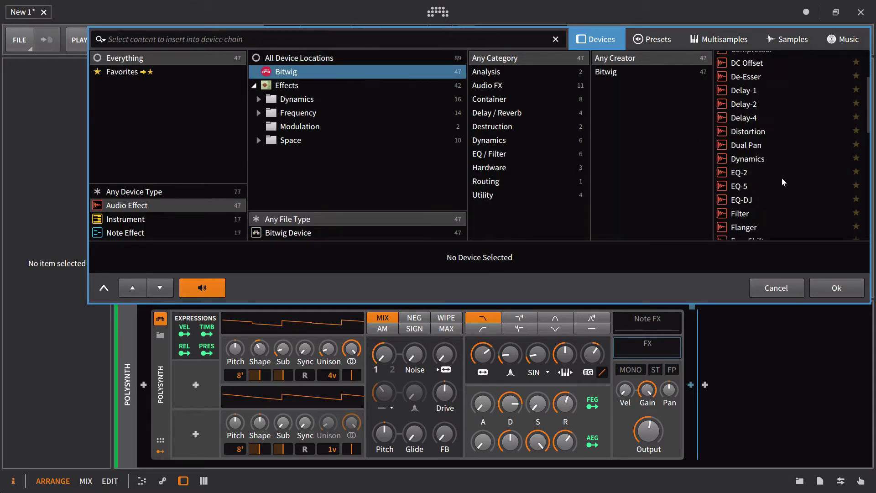
scroll(781, 179, "down", 4)
scroll(780, 182, "up", 4)
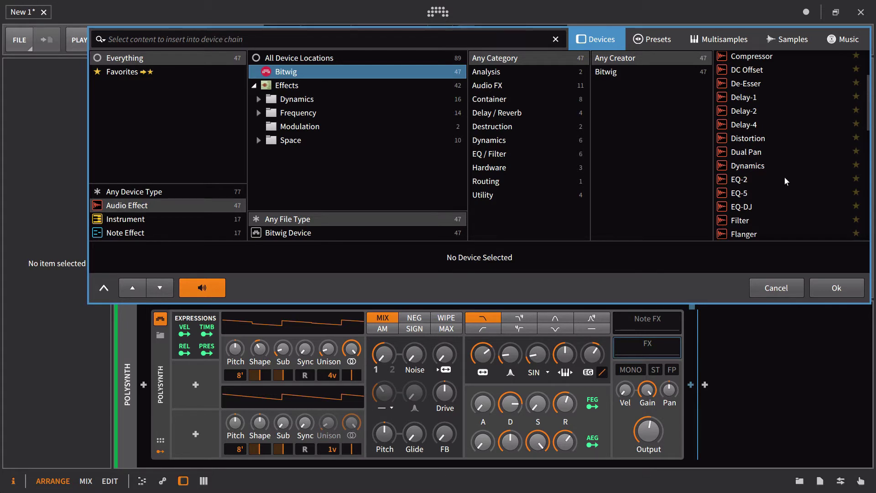
scroll(784, 176, "down", 6)
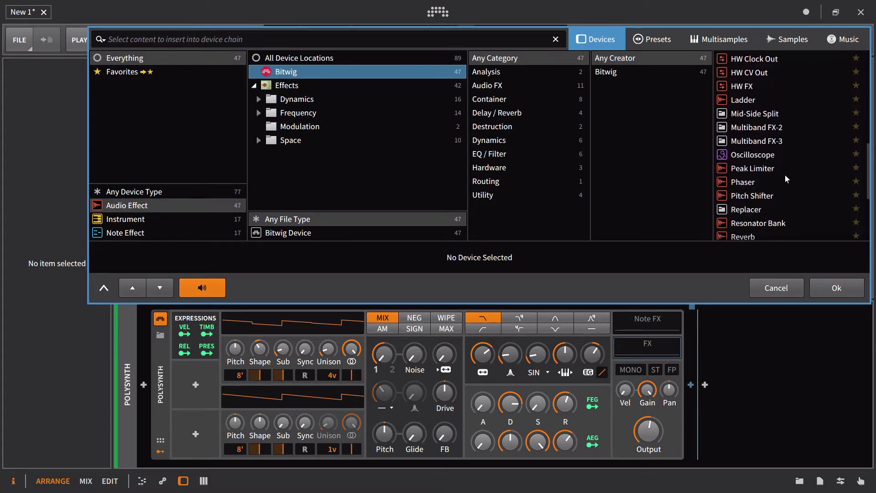
scroll(784, 174, "down", 2)
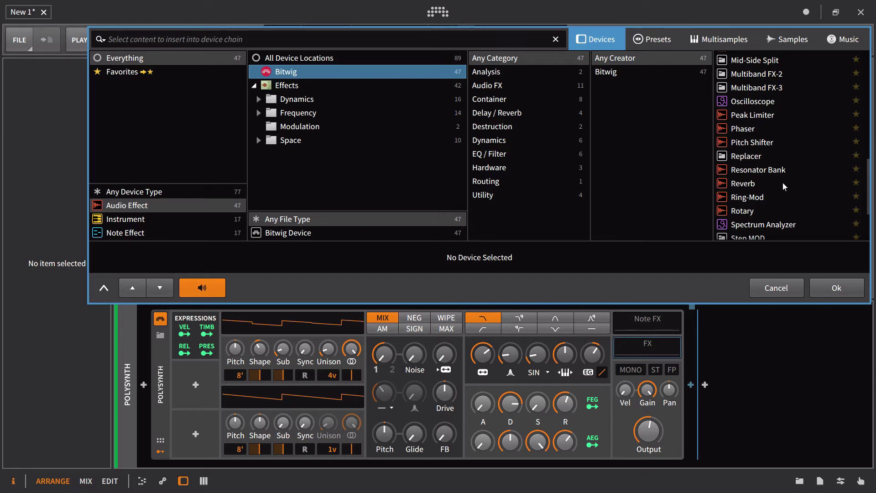
left_click(775, 143)
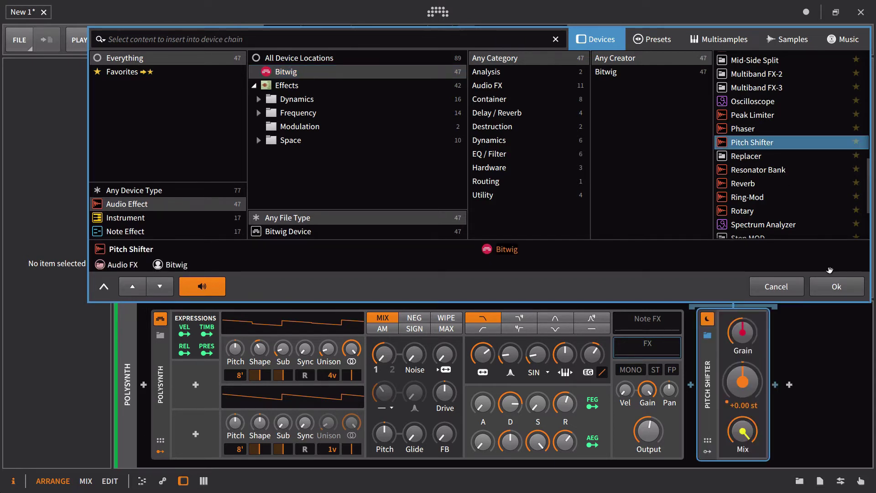
- Insert the Freq Shifter after the Polysynth instead of the Pitch Shifter and start playback
scroll(761, 161, "down", 1)
scroll(761, 161, "up", 7)
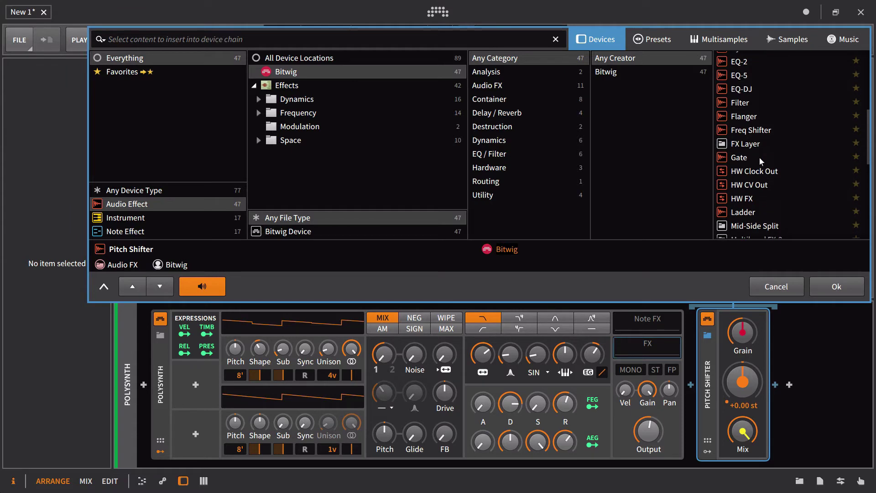
left_click(770, 130)
left_click(836, 286)
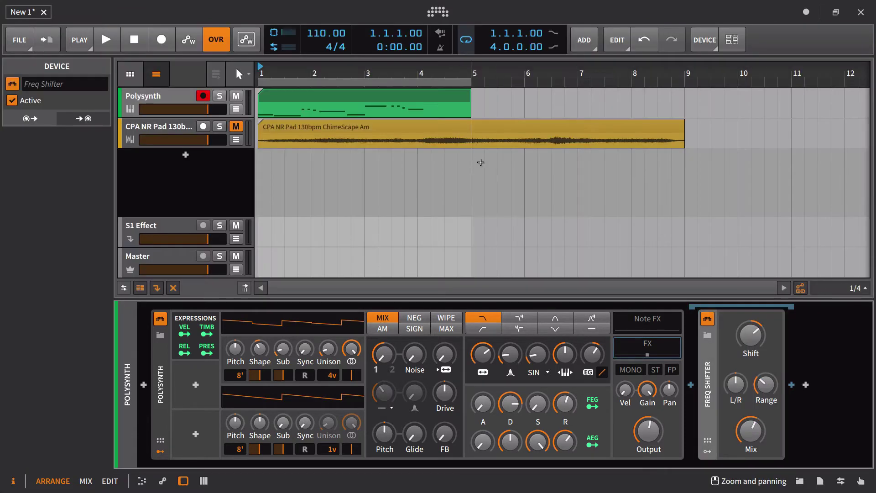
key("space")
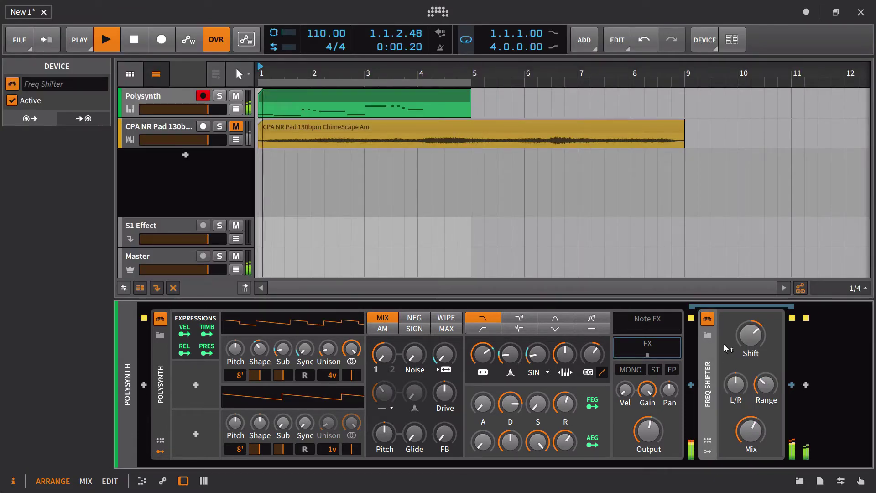
- Lower the Freq Shifter's Mix during playback, and then stop the transport
mouse_move(751, 433)
left_click_drag(750, 431, 751, 469)
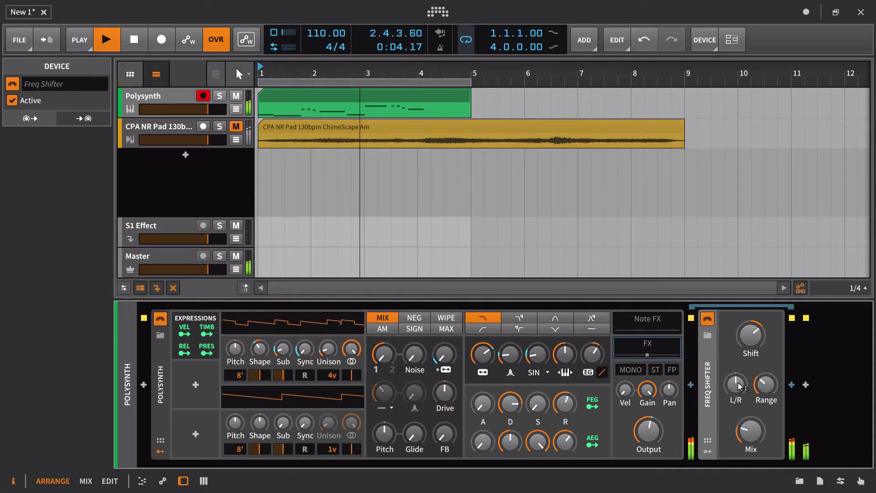
key("space")
- Route the Timbre expression to the Freq Shifter's Mix at 0.357, LR Split at 0.260 and Range at 1.873, and adjust the base Range
left_click(212, 326)
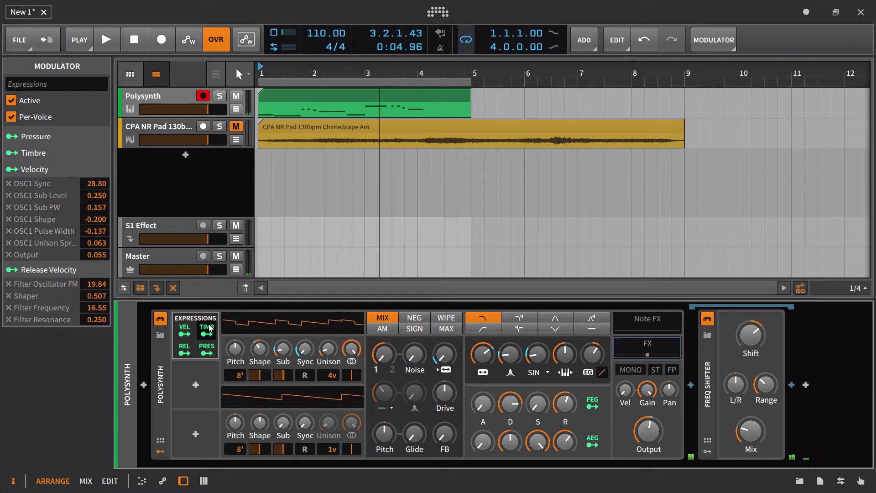
left_click_drag(751, 433, 757, 421)
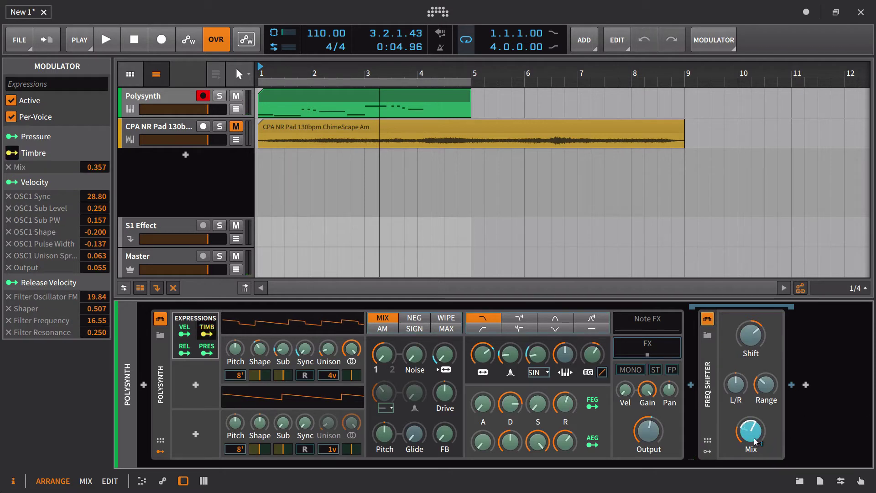
left_click_drag(739, 386, 775, 381)
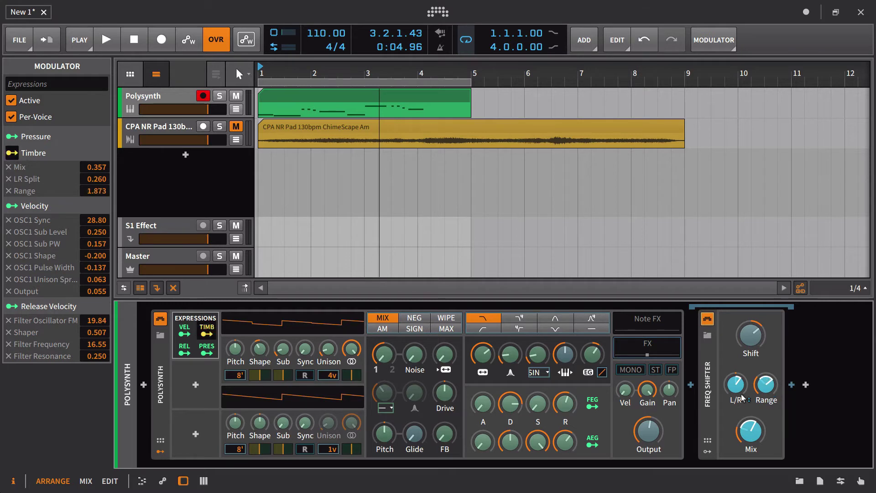
left_click(203, 331)
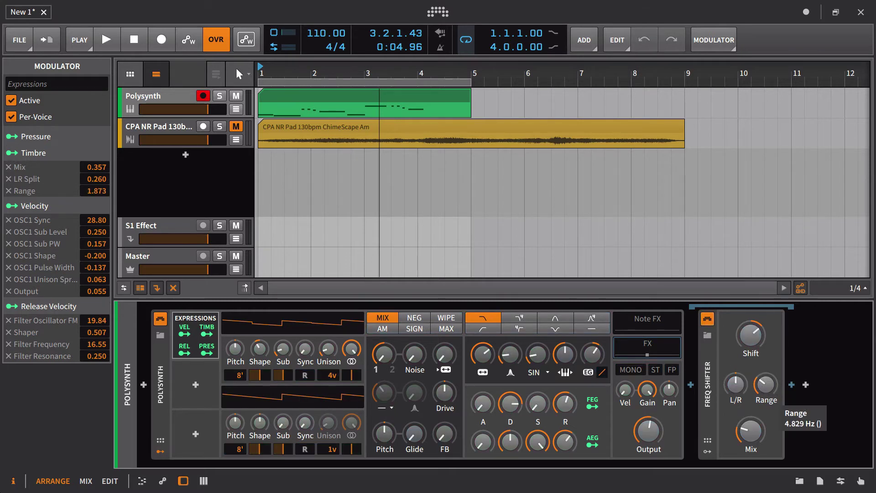
left_click_drag(771, 393, 771, 392)
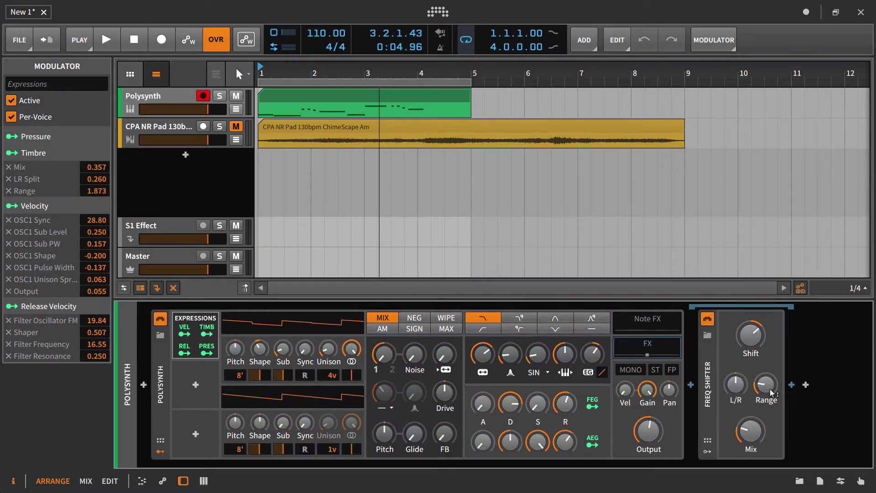
- Scatter the Timbre of all notes in the Polysynth clip to a mean of 14.0 % and a spread of 115 % during playback
double_click(299, 97)
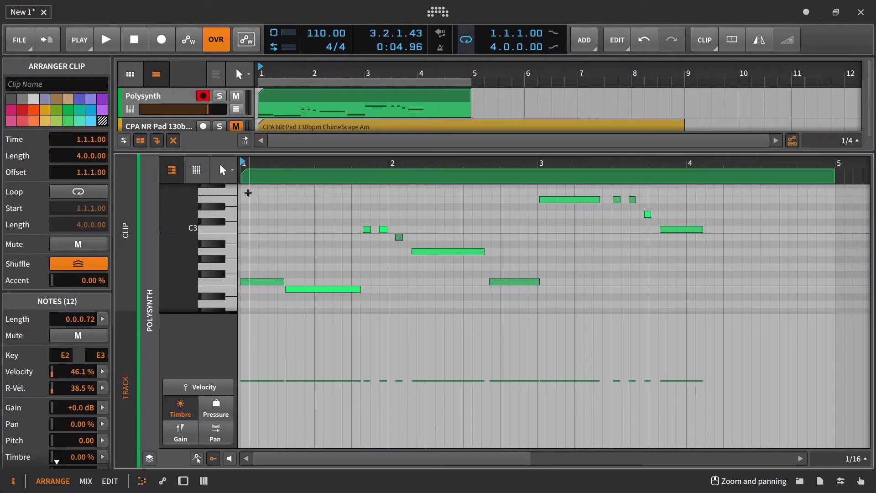
left_click_drag(247, 192, 706, 310)
key("space")
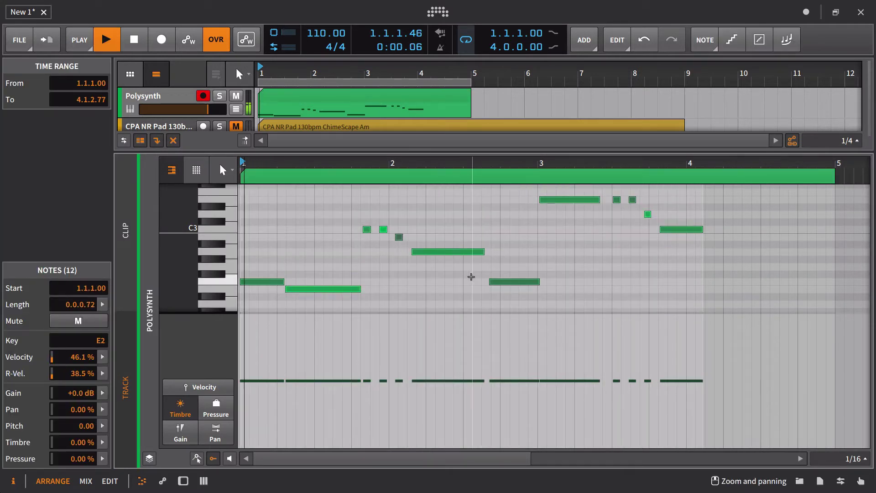
left_click(103, 442)
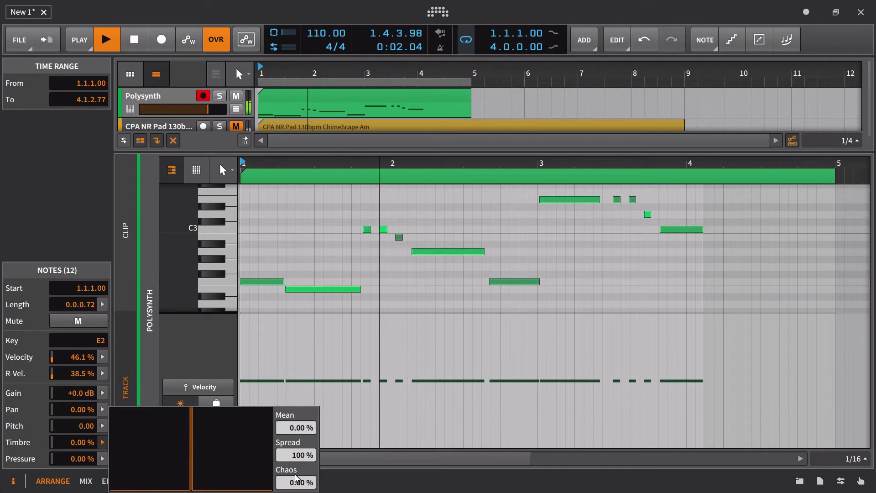
left_click_drag(296, 482, 299, 449)
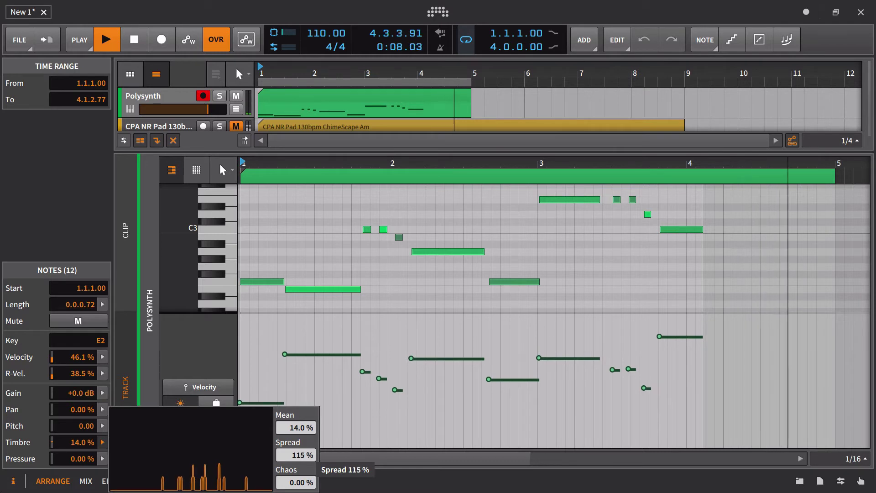
- Return to the Polysynth's devices, listen to the Timbre modulation, review its targets and stop playback
left_click(159, 105)
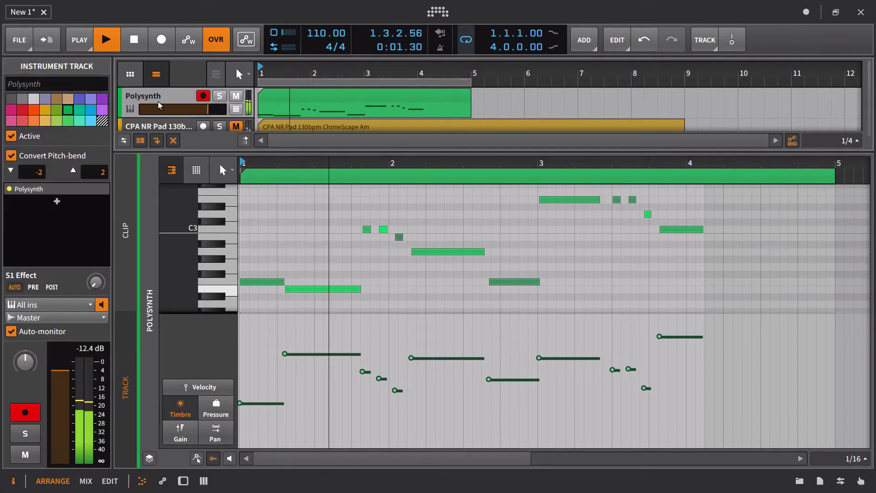
key("d")
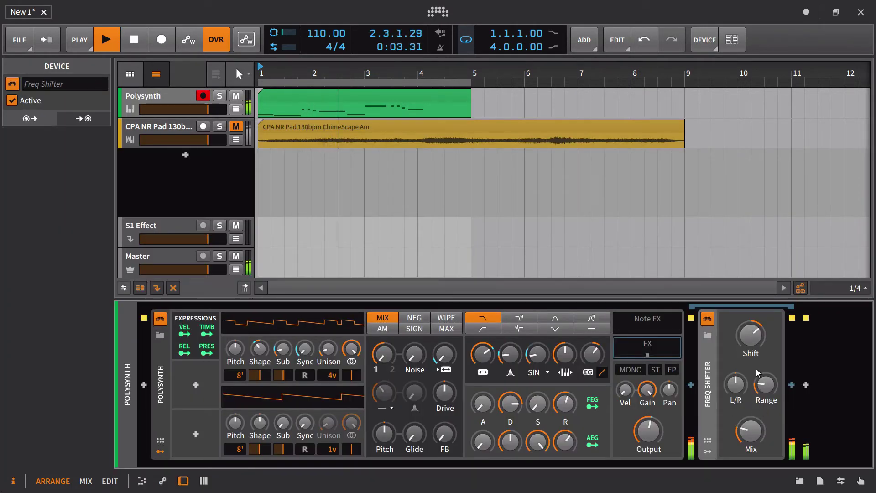
left_click(206, 332)
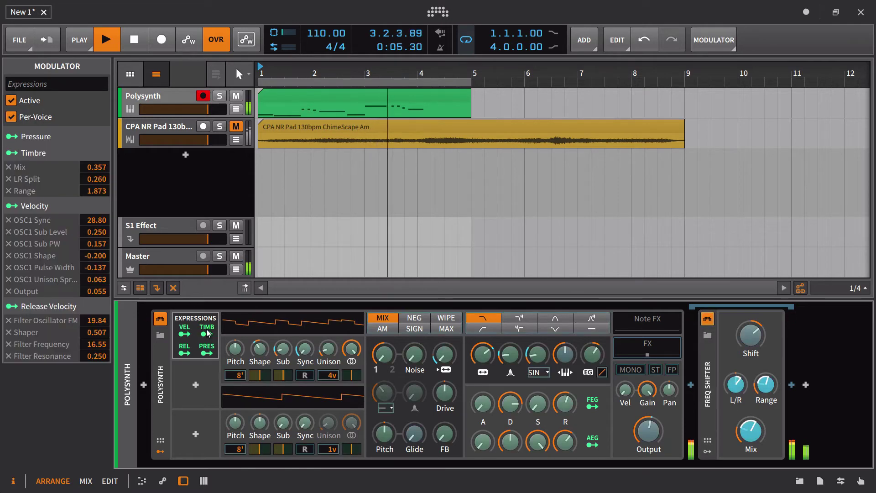
key("space")
- Shape the clip's Timbre curves: rising on the first note, falling on the second, and rising and dropping on the long note at bar 2
double_click(271, 94)
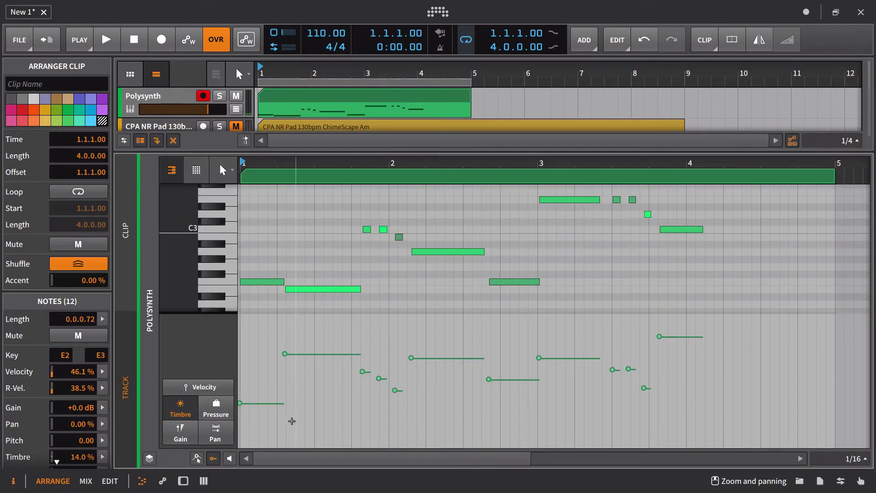
left_click(292, 421)
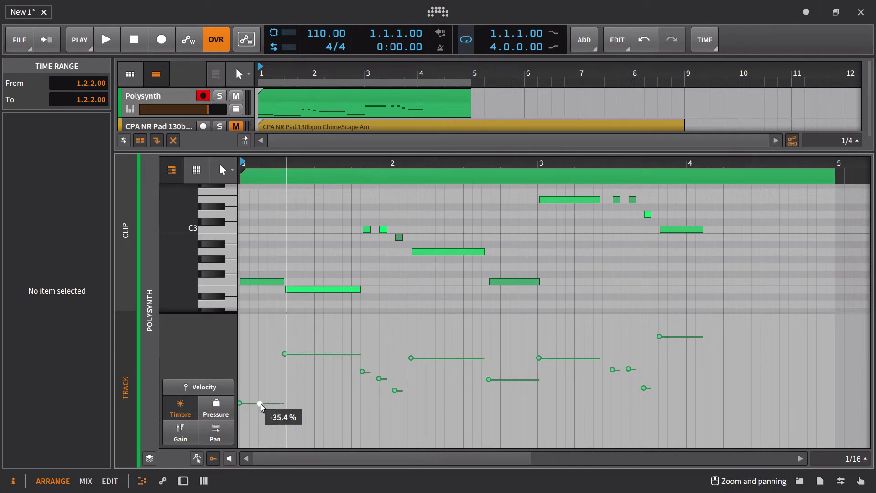
left_click_drag(280, 402, 283, 332)
left_click_drag(361, 356, 350, 411)
left_click_drag(475, 361, 453, 327)
left_click(442, 370)
- Bend the Timbre curves of the two long notes around bar 3 into dips that rise again, and slope the last note's curve downward
left_click_drag(509, 380, 537, 316)
left_click_drag(565, 358, 574, 422)
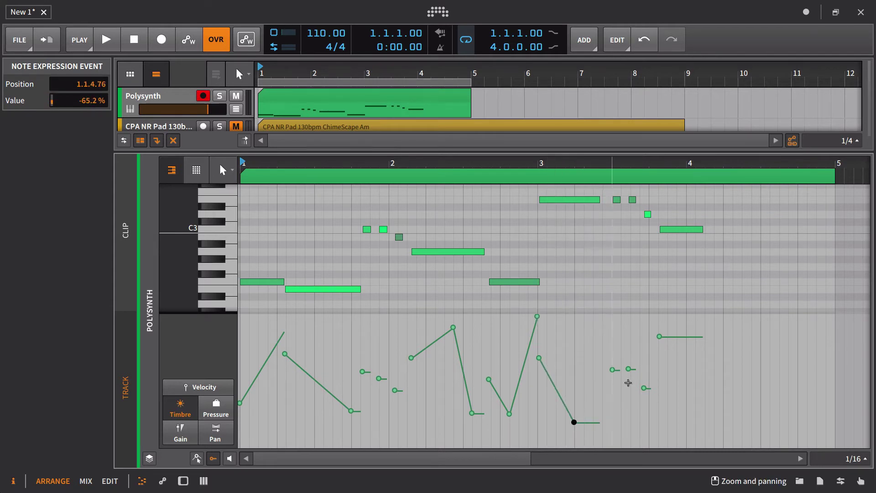
left_click_drag(702, 336, 702, 441)
left_click_drag(589, 423, 593, 316)
- Return to the Polysynth's devices and play the clip to hear the Timbre curves drive the Freq Shifter
double_click(162, 93)
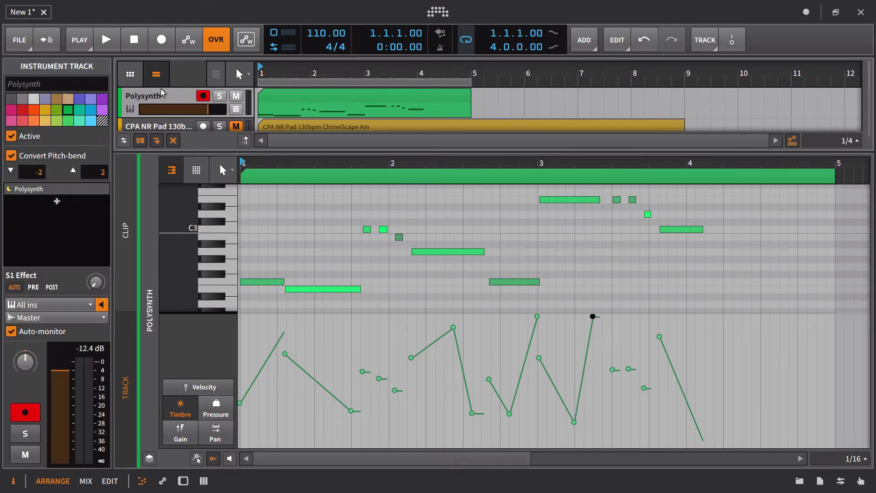
key("space")
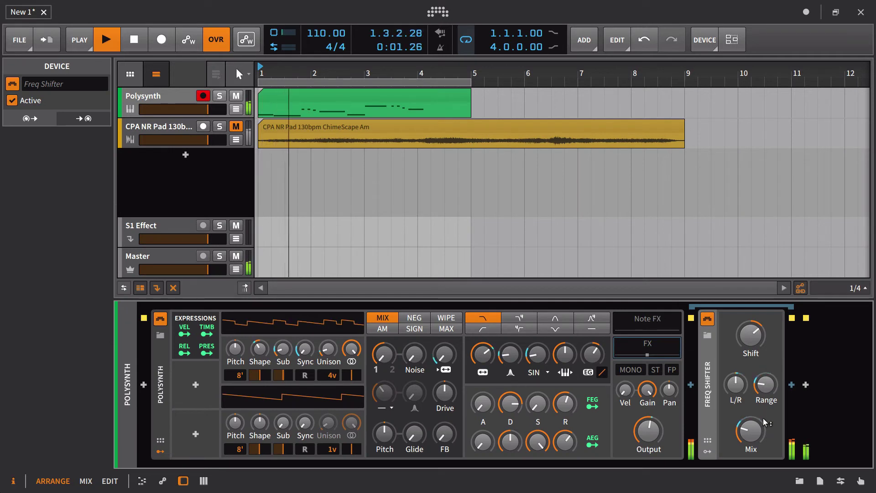
mouse_move(763, 416)
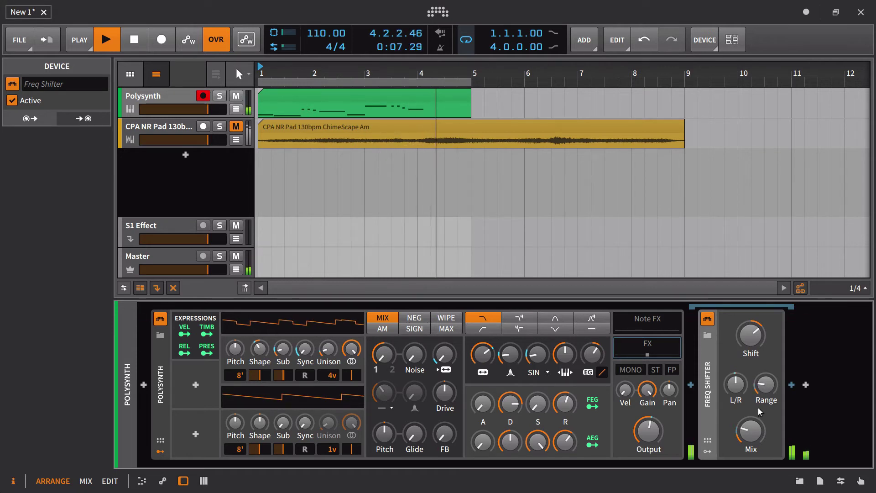
key("space")
key("space")
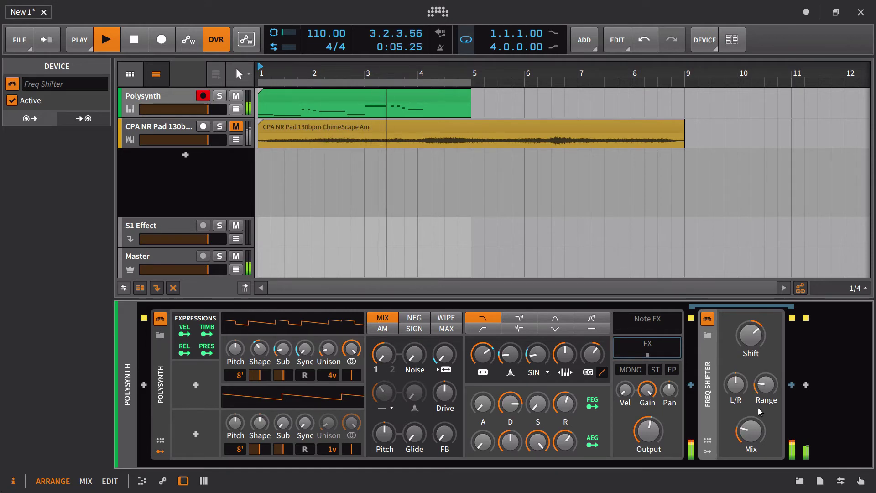
- Exaggerate the Timbre curves: second note's start at 95.1 %, bar 2 note's peak at 100 % and low point near minimum, last note's start at 95.9 %
double_click(332, 95)
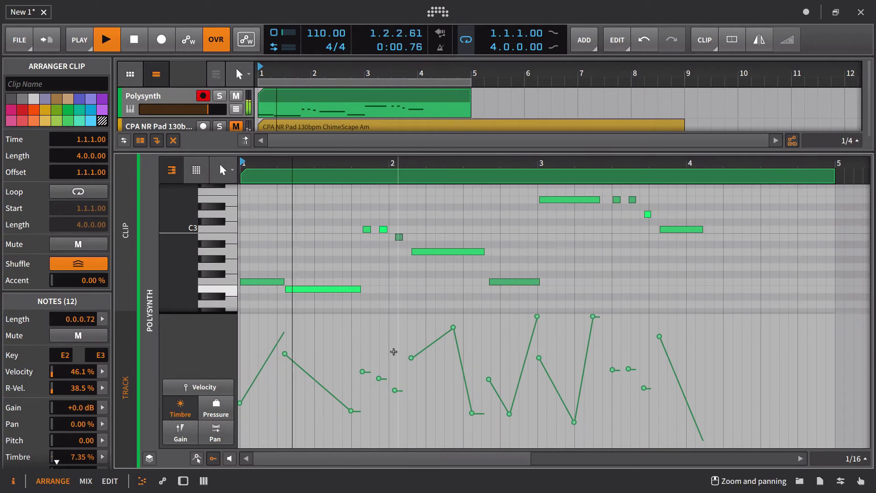
mouse_move(286, 356)
left_click_drag(286, 356, 286, 319)
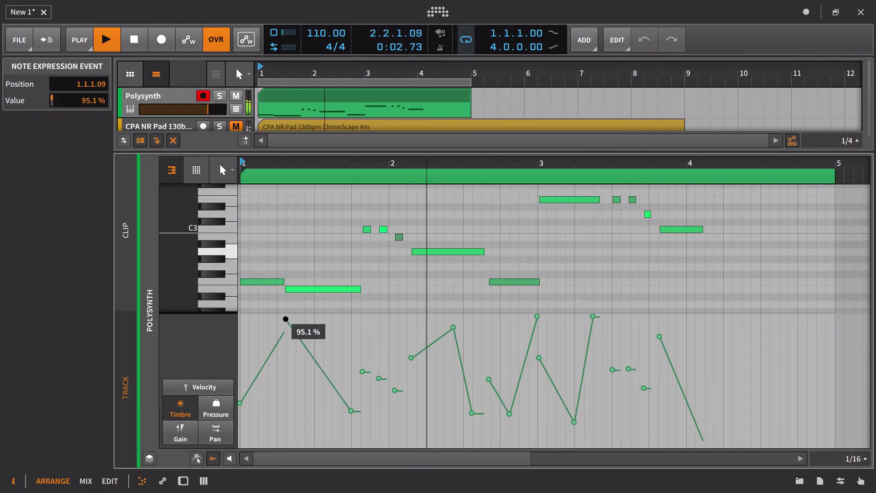
left_click_drag(475, 416, 473, 447)
mouse_move(456, 329)
left_click_drag(455, 330, 453, 316)
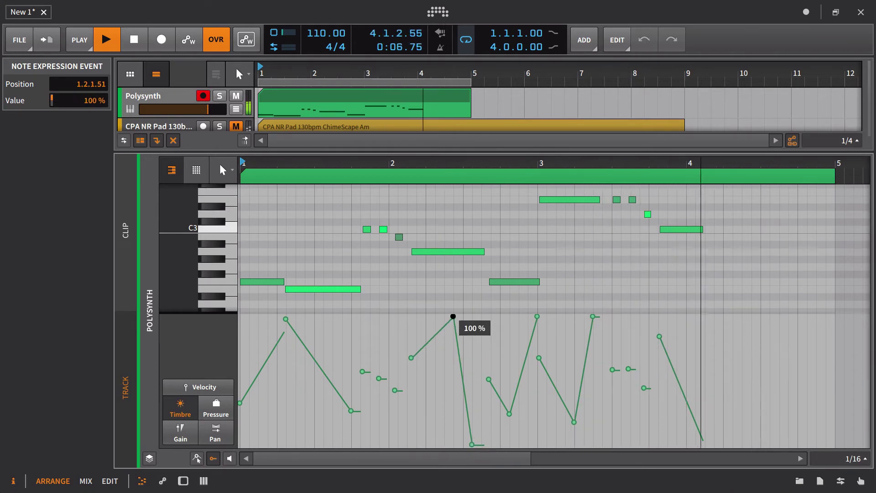
left_click_drag(660, 336, 676, 319)
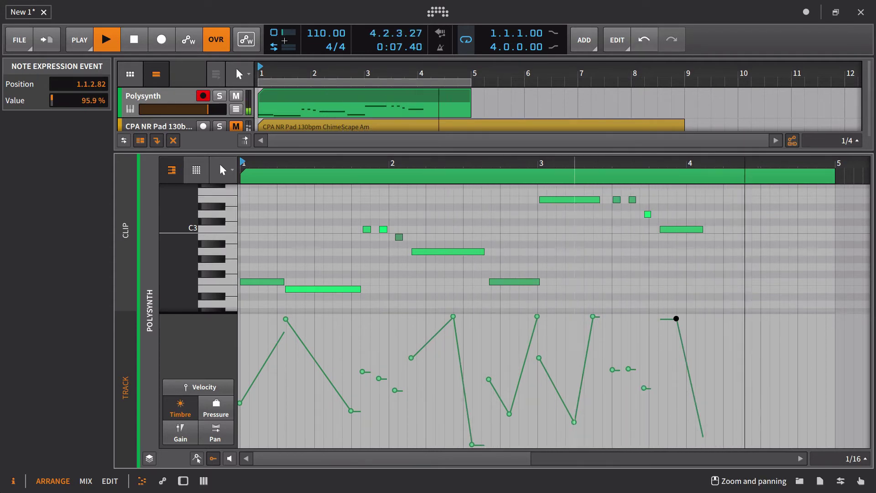
key("space")
- Route the Pressure expression to the Polysynth's Filter Resonance at 0.280, Shaper at 0.167 and Filter Frequency at -12.67
left_click(144, 99)
key("d")
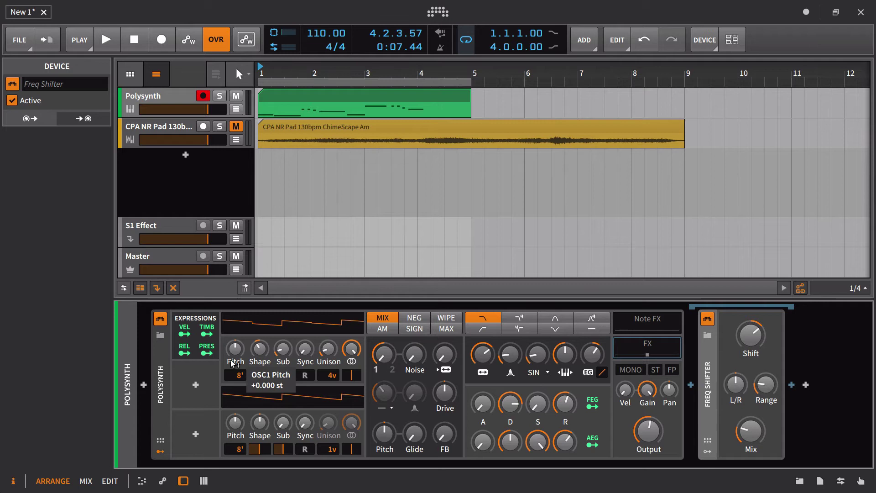
left_click(203, 352)
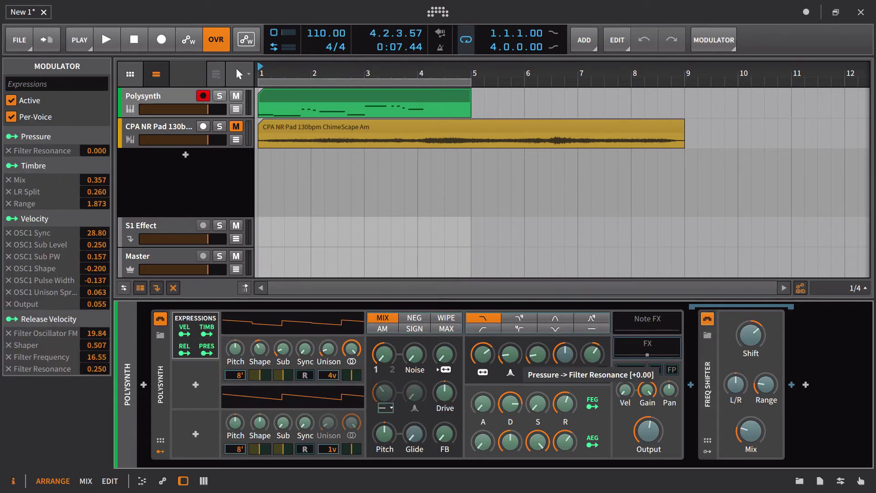
left_click_drag(510, 355, 510, 328)
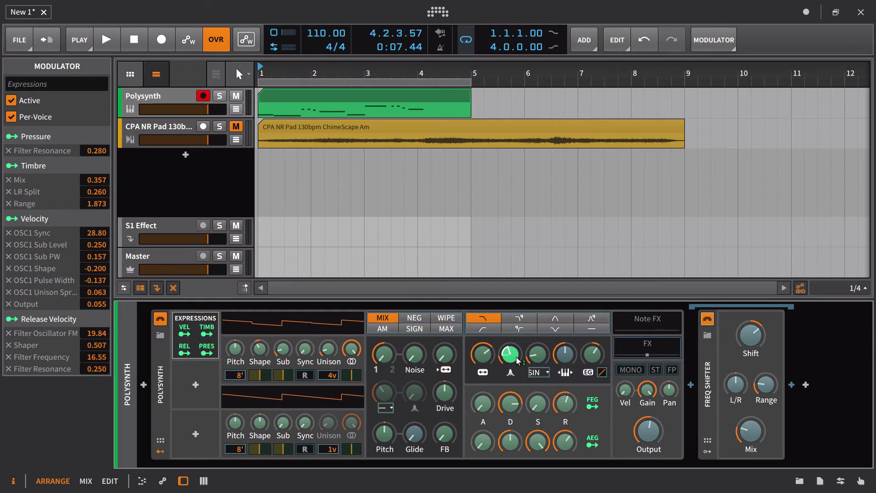
left_click_drag(537, 354, 537, 346)
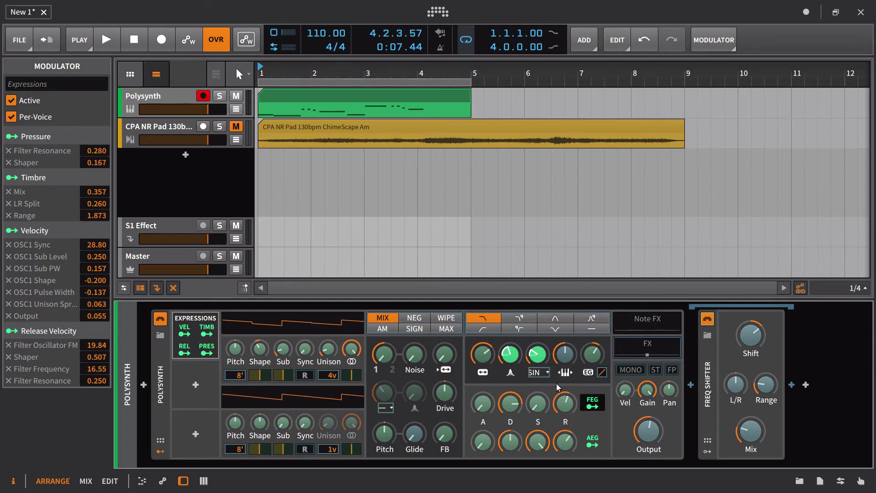
left_click(204, 352)
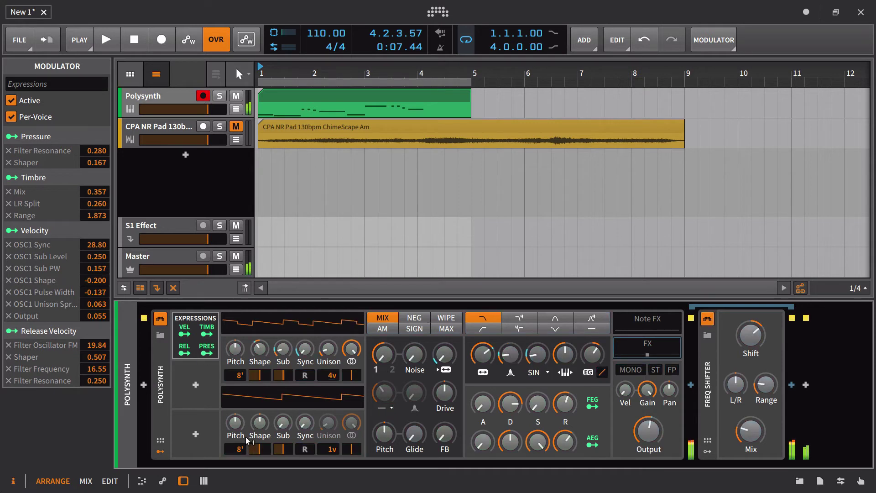
left_click(206, 349)
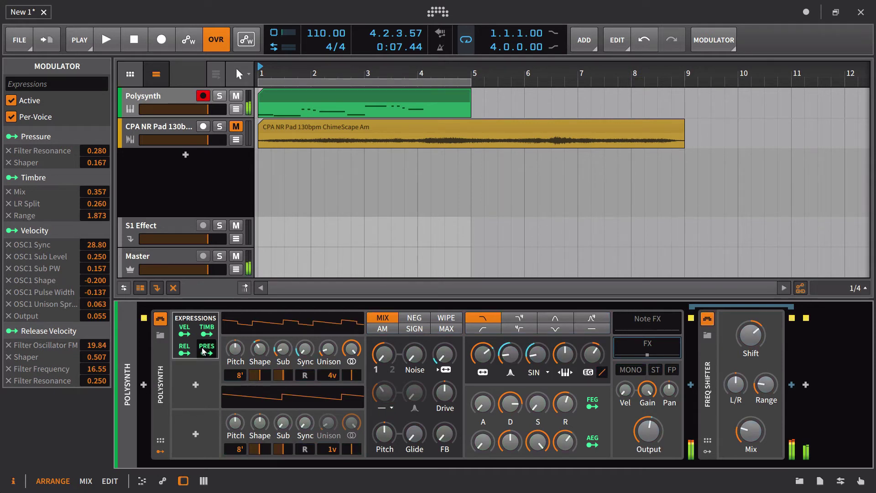
left_click_drag(482, 354, 474, 362)
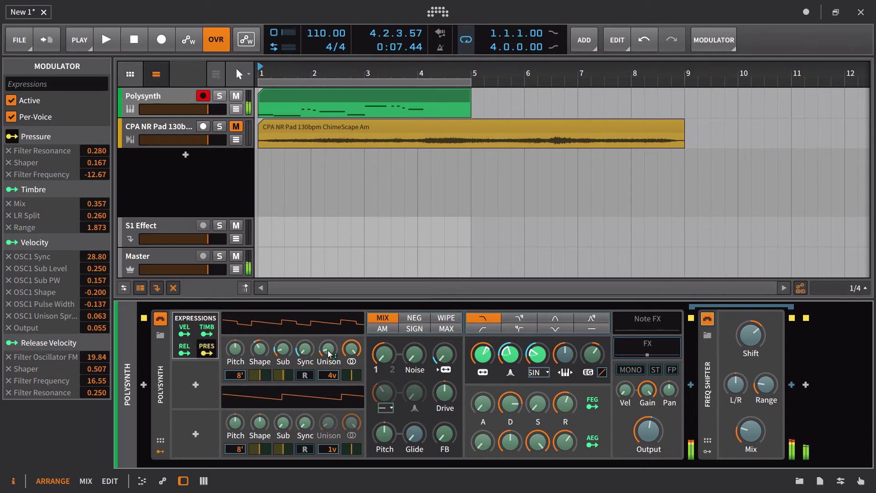
left_click_drag(328, 353, 328, 352)
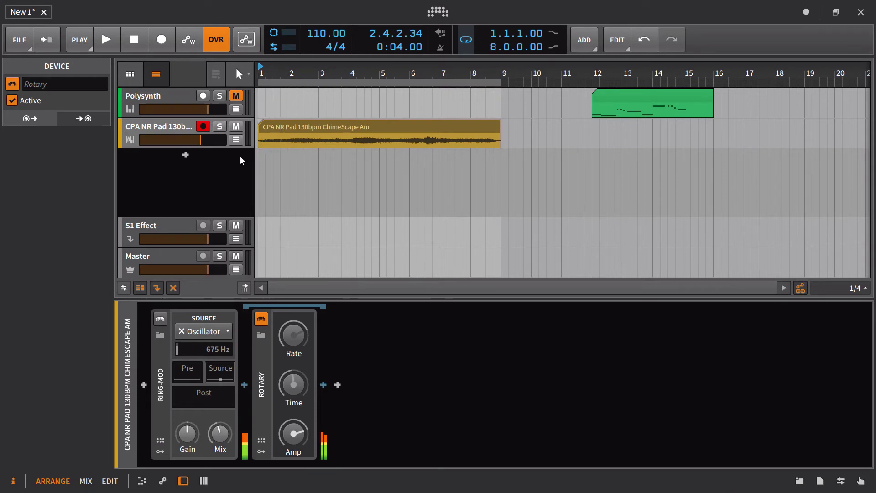
- Play the ChimeScape pad track, enable its Ring-Mod device and lower the Ring-Mod's Mix
key("space")
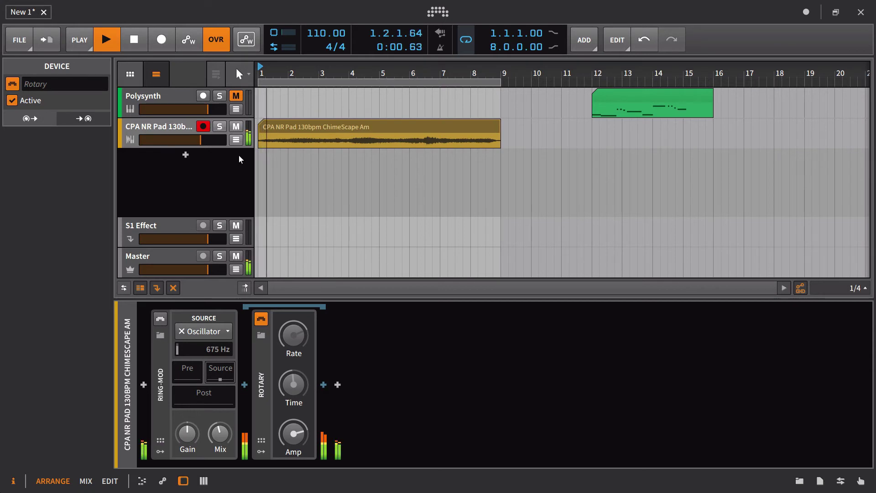
left_click(161, 319)
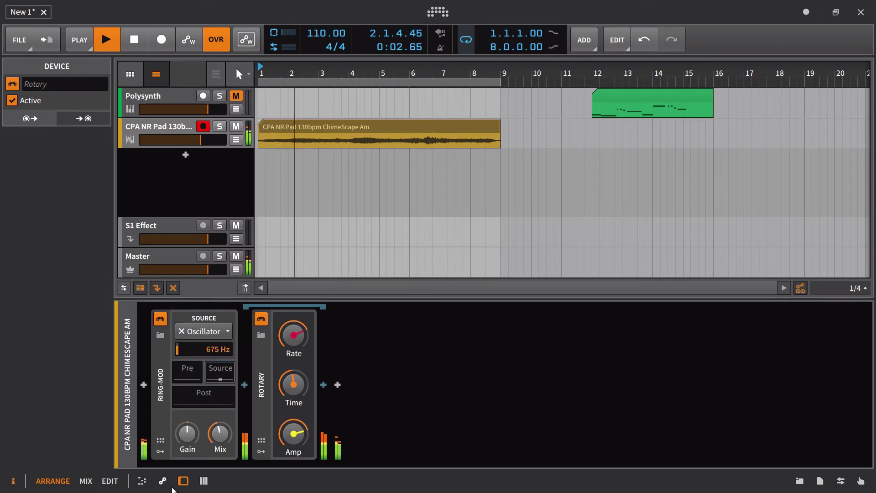
left_click_drag(214, 439, 213, 451)
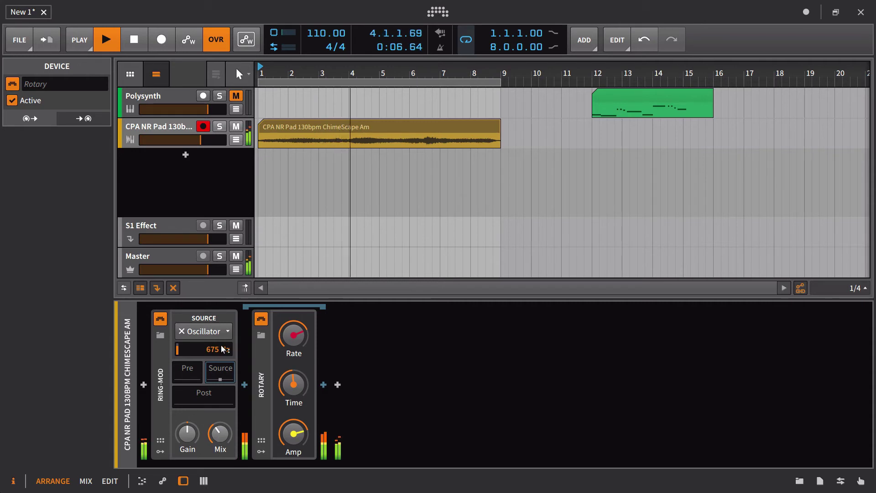
- Stop playback and add an Expressions modulator to the pad track's Ring-Mod device
key("space")
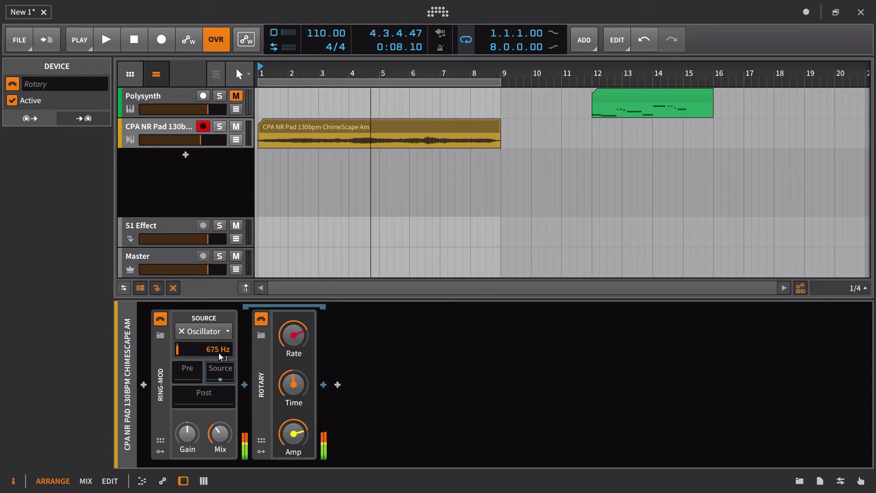
left_click(160, 451)
left_click(182, 339)
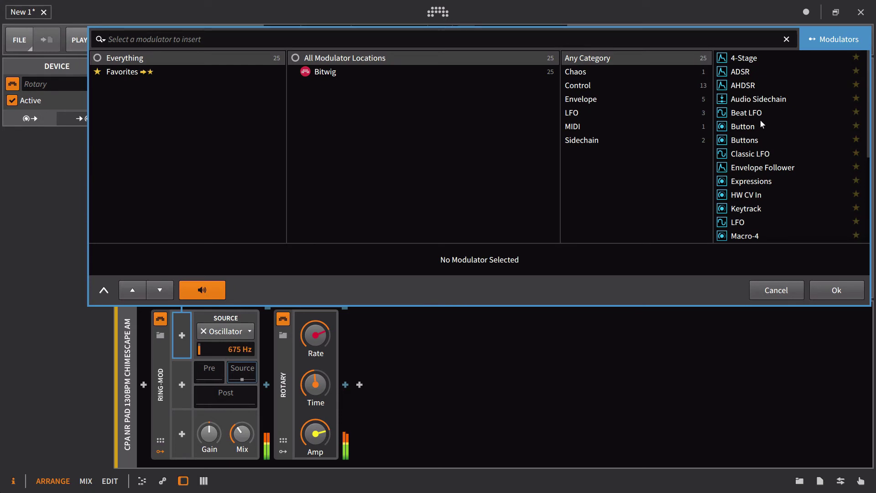
left_click(761, 179)
left_click(835, 295)
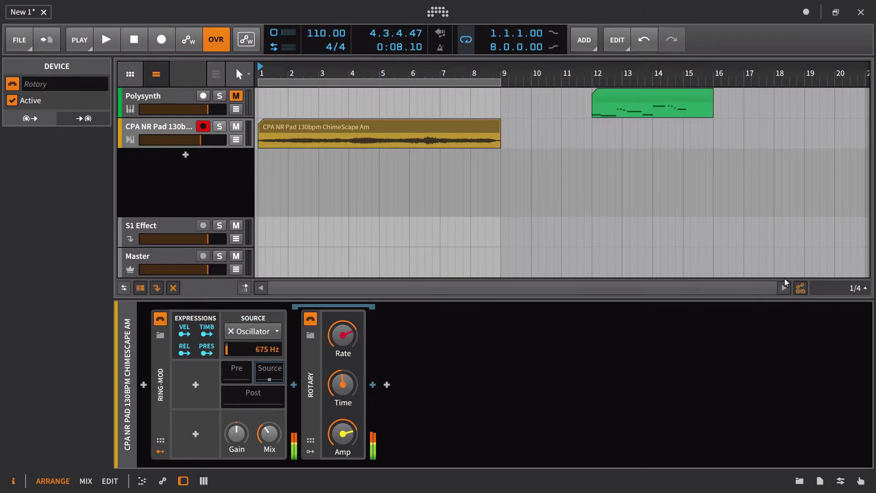
- Route the Velocity expression to the Ring-Mod's Mix at 0.617 and the Rotary's Rate at 0.339
left_click(158, 130)
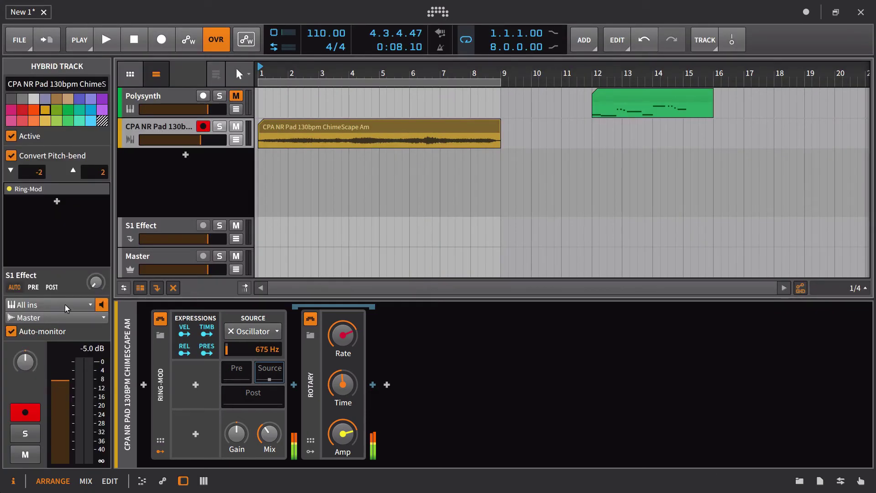
left_click_drag(276, 424, 273, 346)
left_click(180, 332)
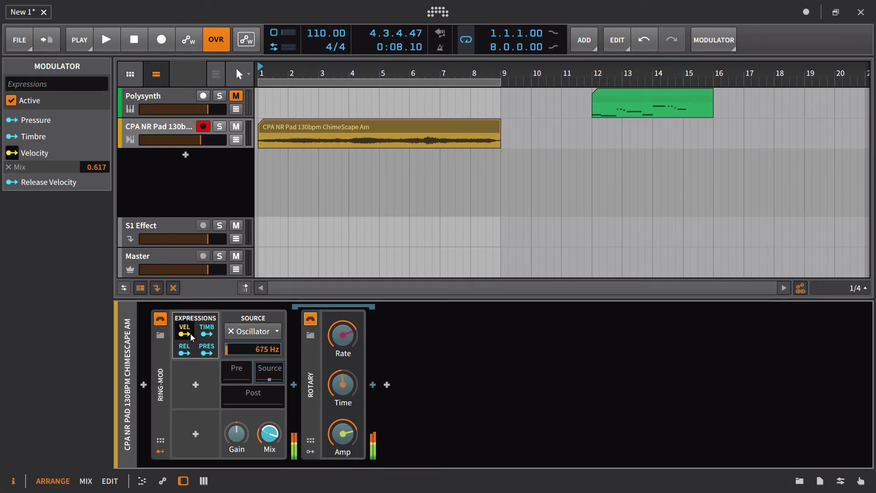
left_click_drag(343, 335, 343, 319)
left_click(184, 334)
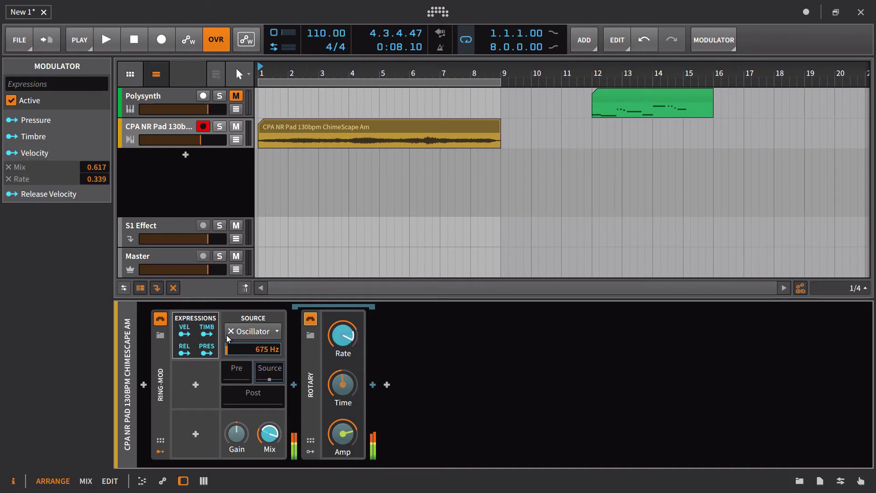
left_click(185, 332)
- Check the ChimeScape pad track's conversion options and its available note inputs without changing them
left_click(176, 126)
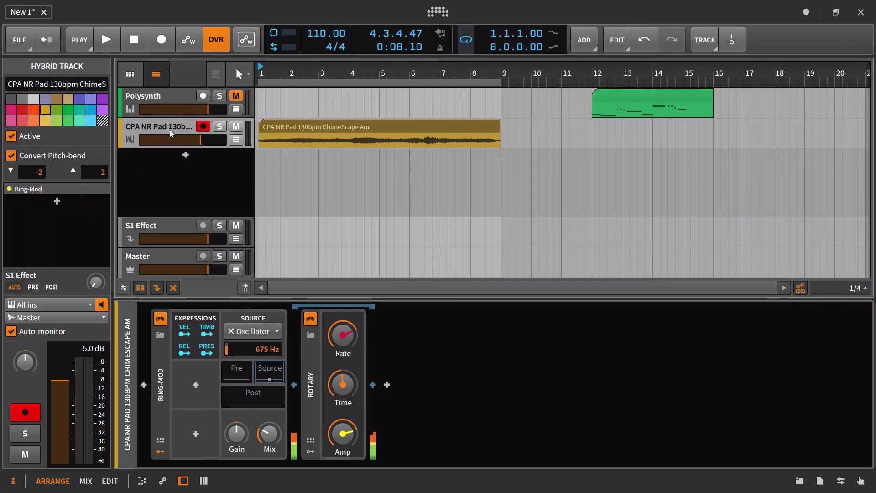
right_click(170, 129)
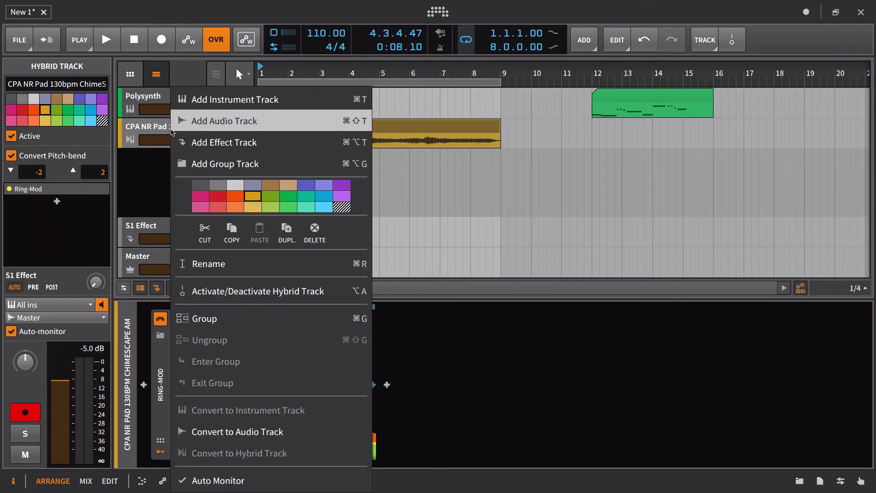
left_click(511, 333)
left_click(46, 305)
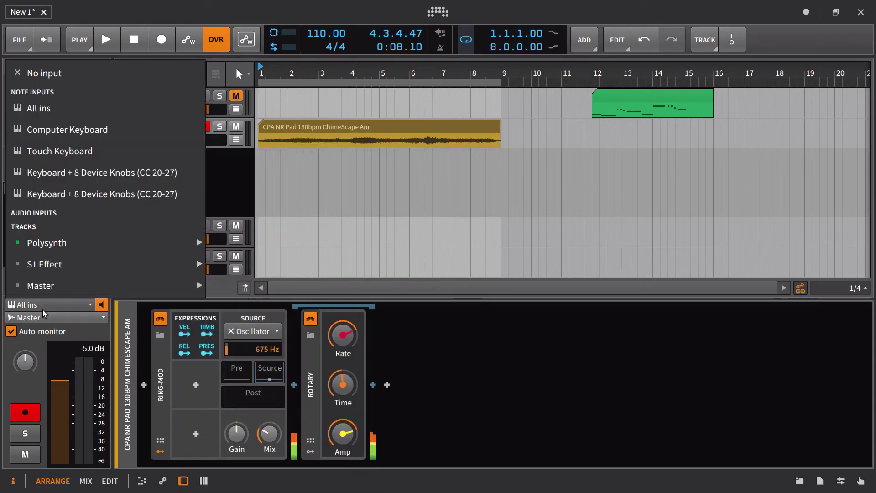
left_click(496, 366)
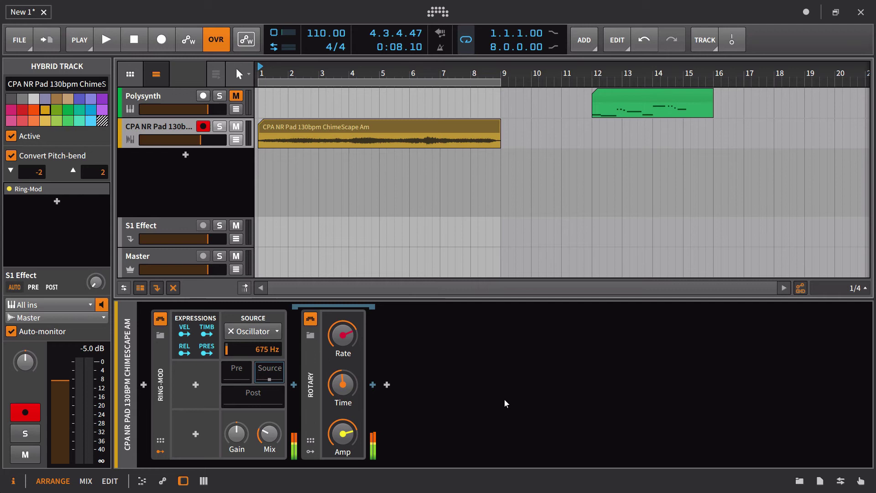
- Play the pad to hear Velocity modulate the Ring-Mod's Mix and the Rotary's Rate, and stop playback
left_click(480, 381)
key("space")
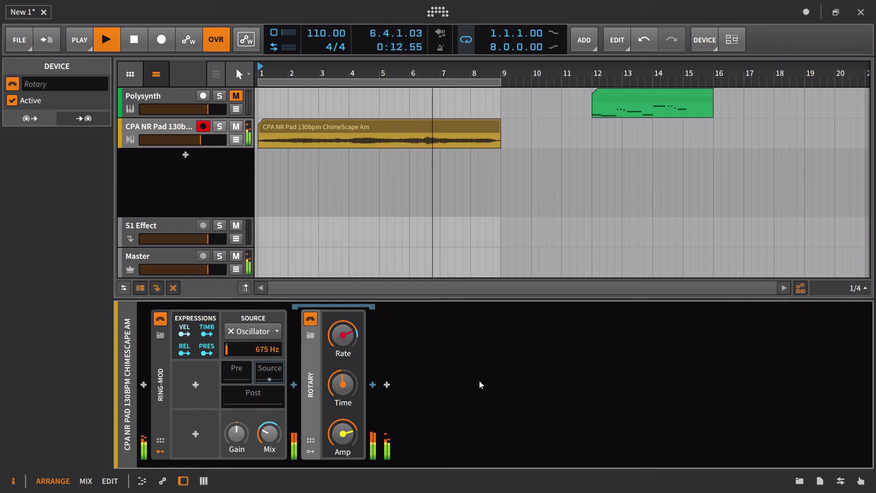
key("space")
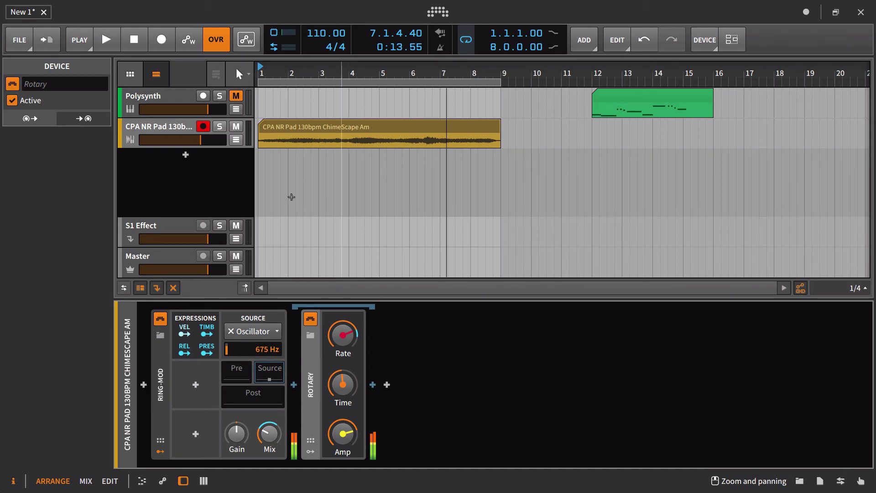
- Add a new instrument track below the ChimeScape pad track and reselect the pad track
right_click(194, 177)
left_click(214, 188)
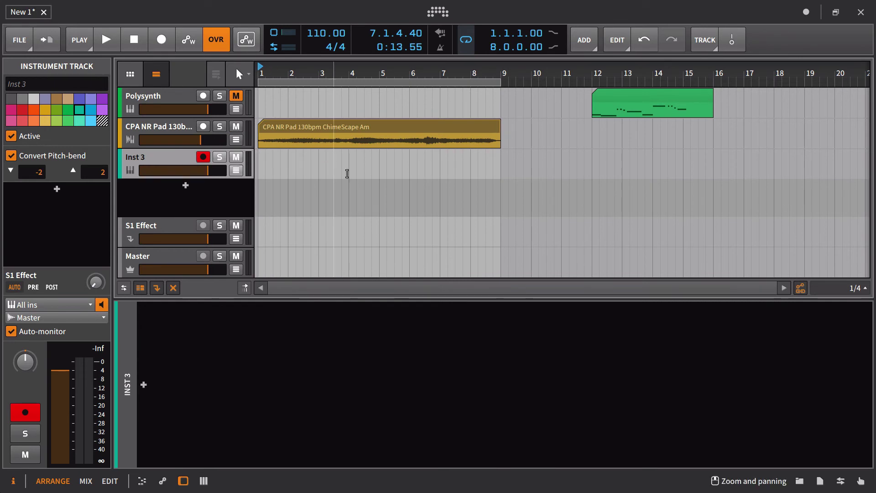
left_click(146, 127)
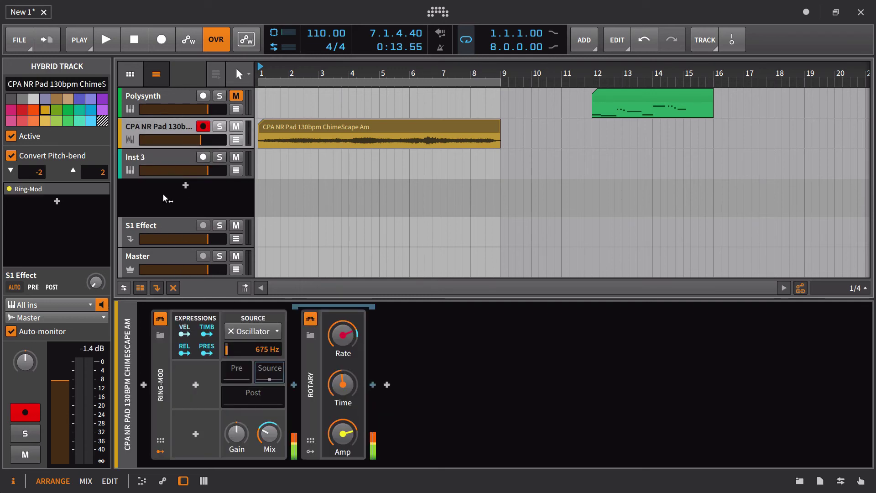
- Find the Note Receiver among the note devices and insert it before the Ring-Mod on the pad track
left_click(148, 385)
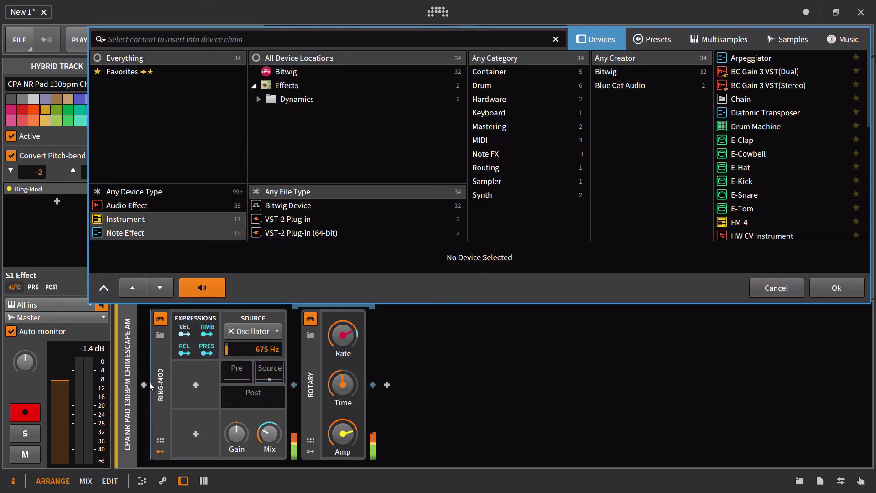
type("note input")
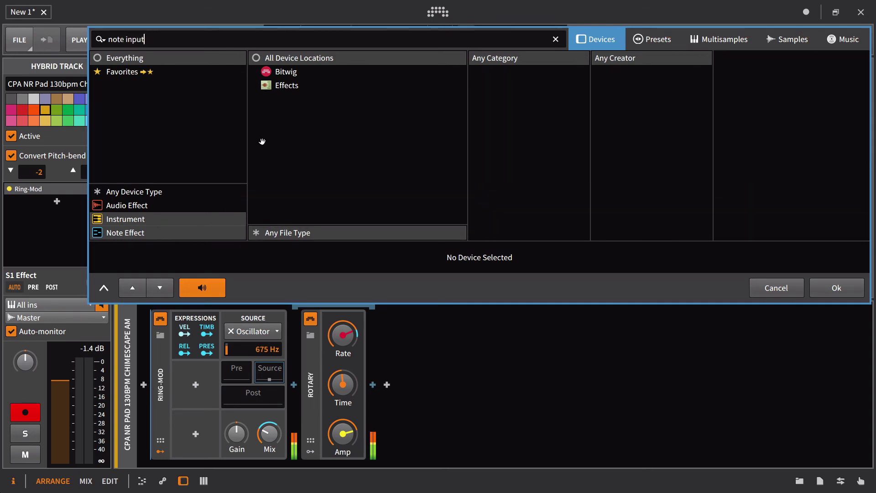
left_click(321, 70)
left_click(244, 41)
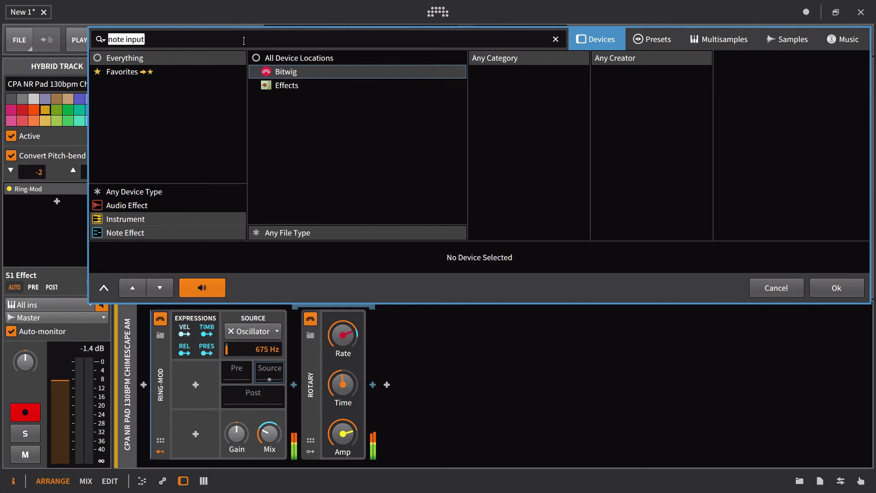
key("BackSpace")
key("BackSpace")
key("BackSpace")
key("BackSpace")
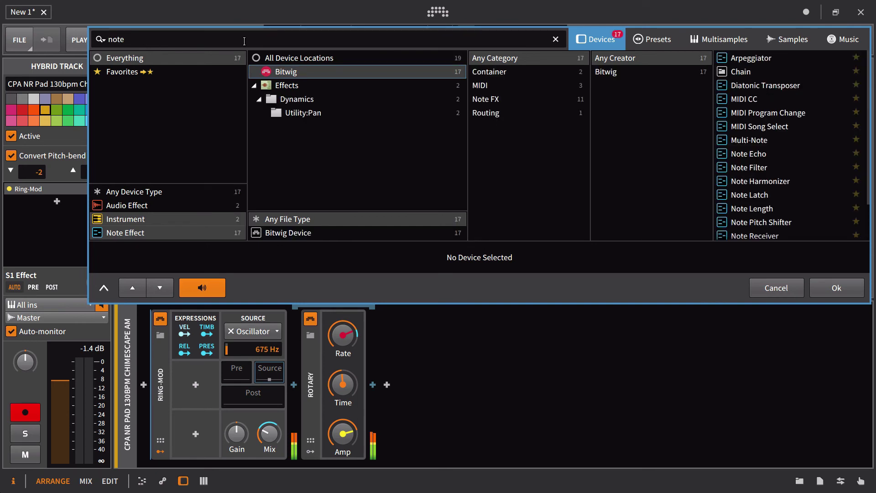
scroll(792, 200, "down", 3)
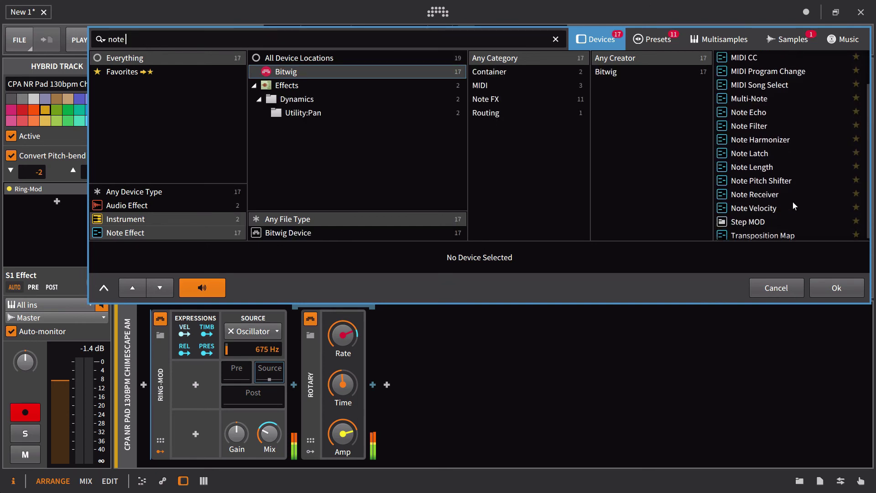
left_click(778, 192)
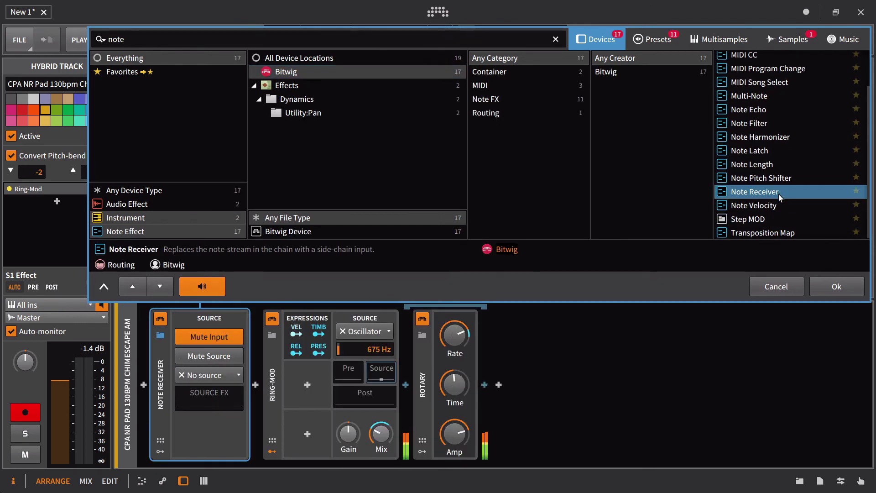
left_click(838, 286)
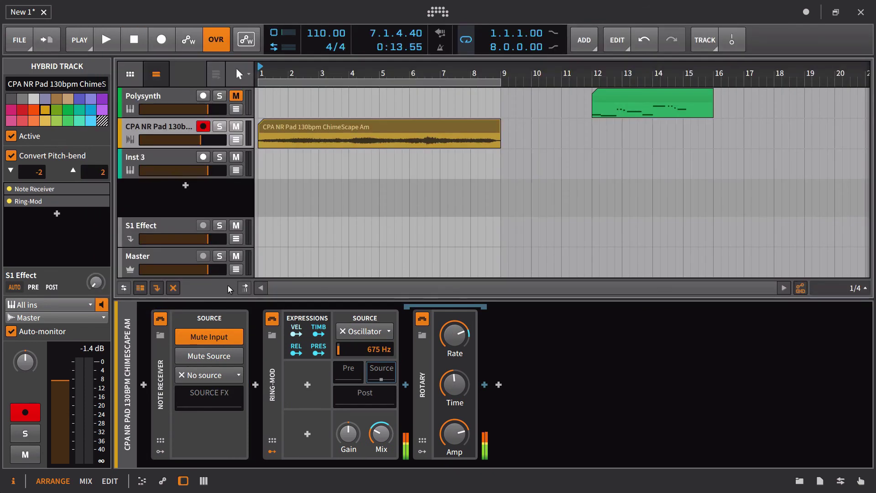
- Set the Note Receiver's source to Inst 3 and have the Inst 3 track armed instead of the pad track
left_click(224, 371)
mouse_move(234, 458)
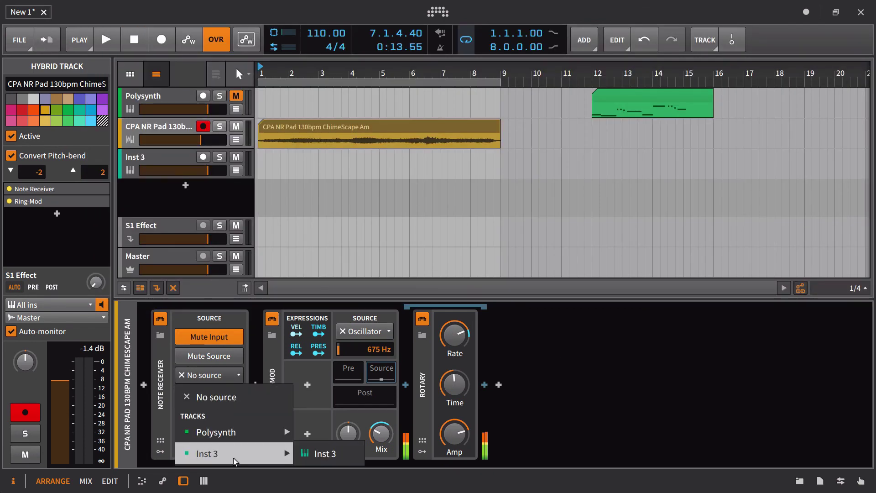
left_click(306, 460)
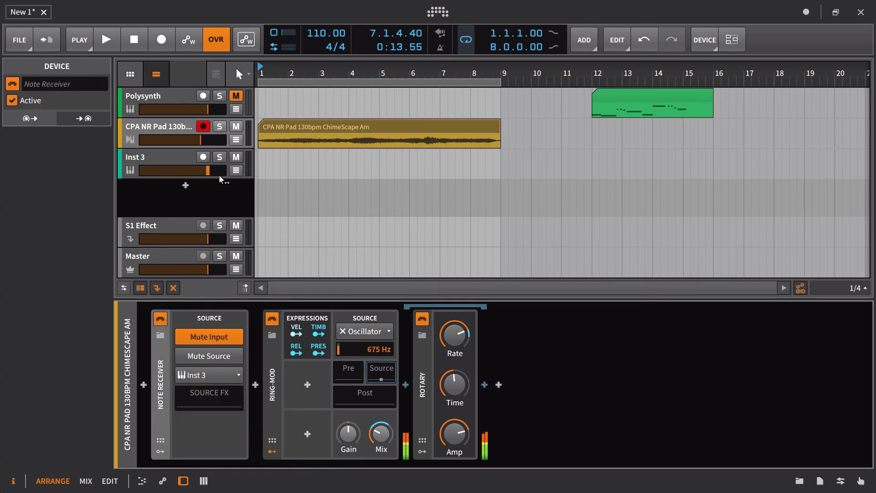
left_click(203, 127)
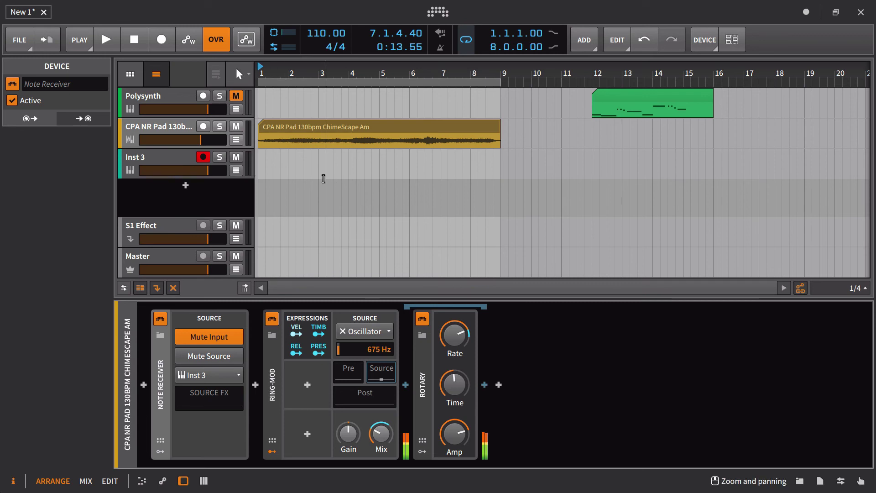
- Route the Pressure expression to the Ring-Mod's Frequency at 2.617 and record an eight-bar note performance on Inst 3
left_click(319, 353)
left_click_drag(376, 353, 375, 328)
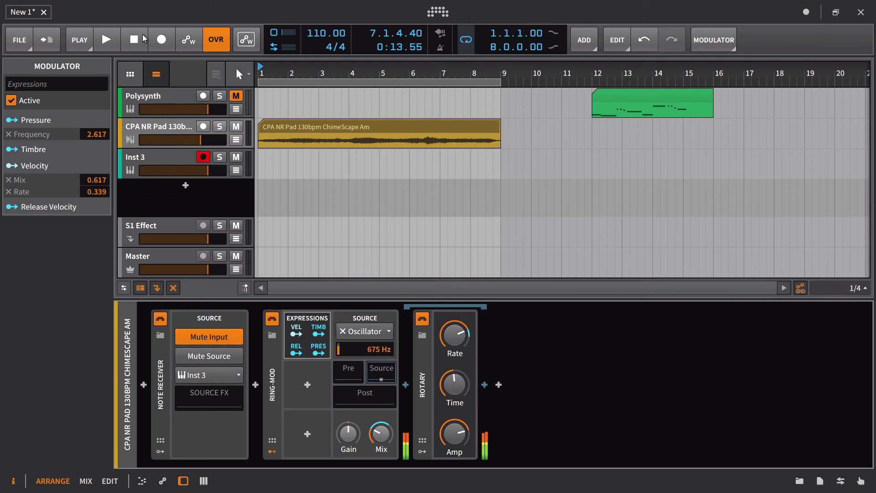
left_click(114, 43)
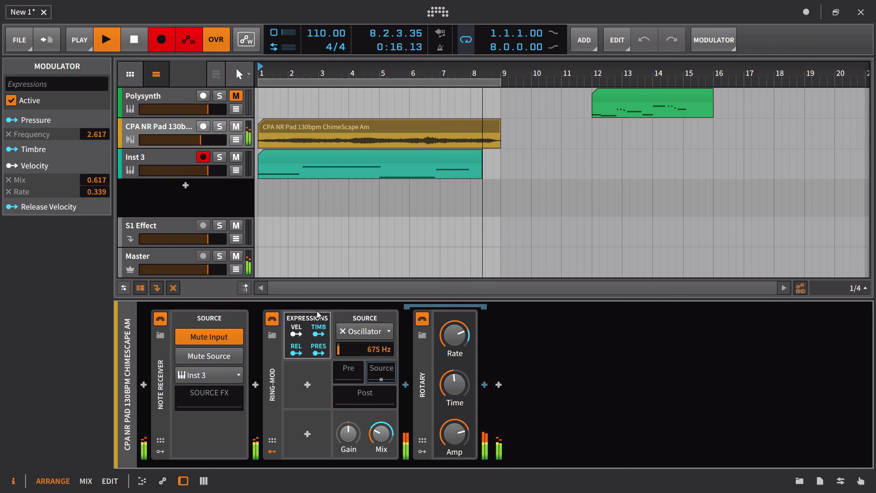
key("space")
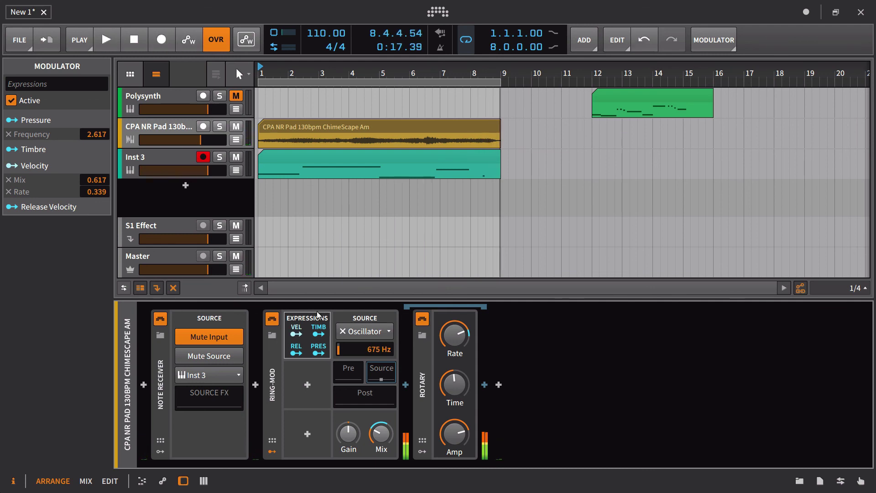
- Examine the recorded Inst 3 clip's velocity and pressure expressions, and show the track's MIDI Channel Pressure automation
double_click(350, 158)
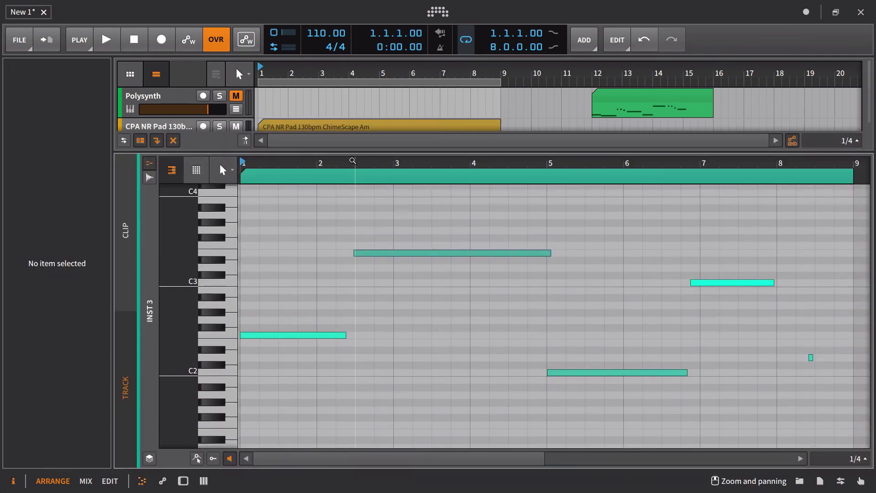
left_click(214, 458)
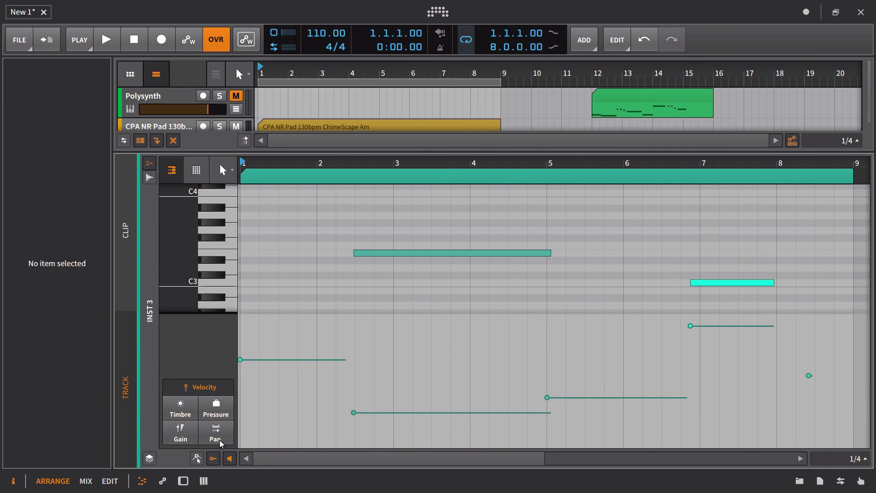
left_click(216, 415)
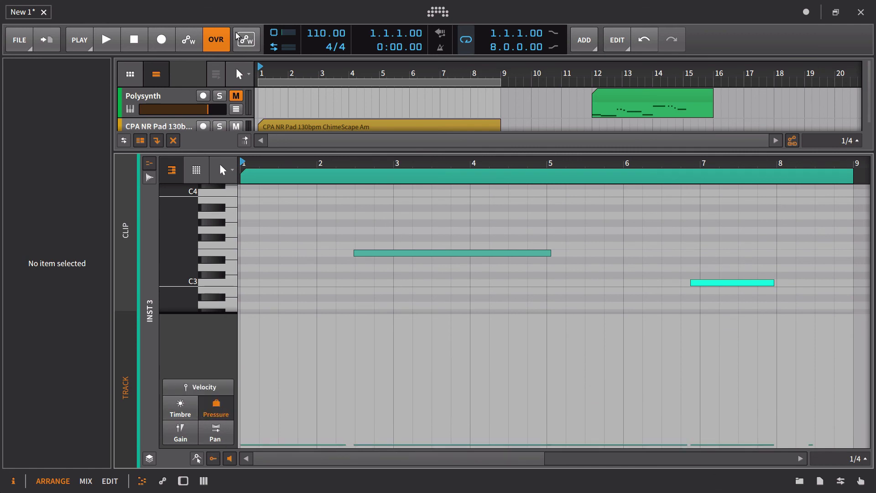
left_click_drag(296, 153, 297, 264)
left_click(240, 172)
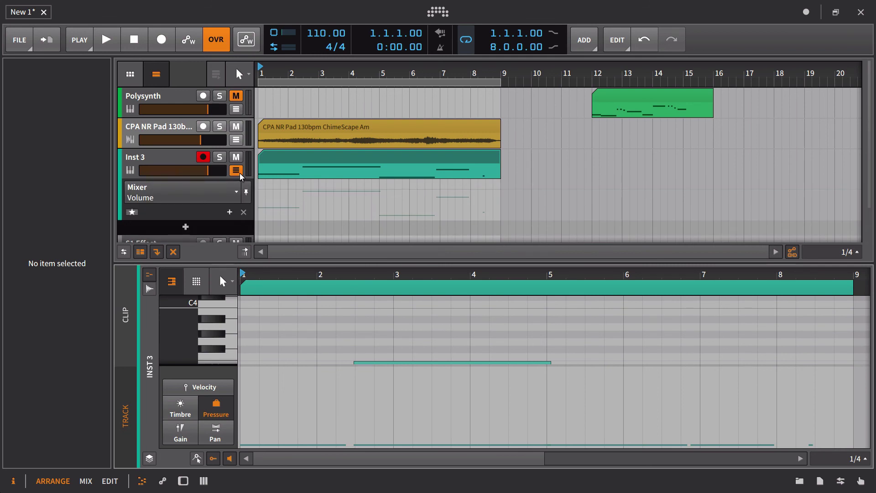
left_click(236, 192)
left_click(190, 216)
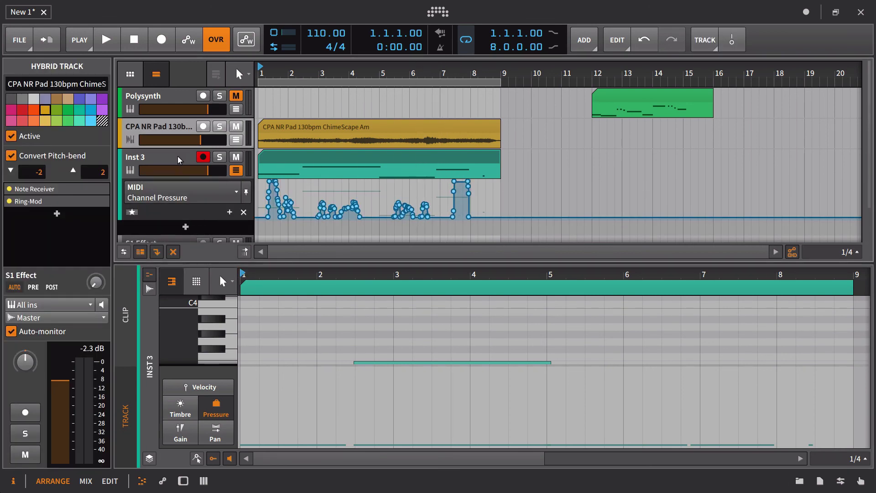
- Play the arrangement and lower the velocity of the Inst 3 clip's C3 note to 61.2 %
key("space")
double_click(304, 158)
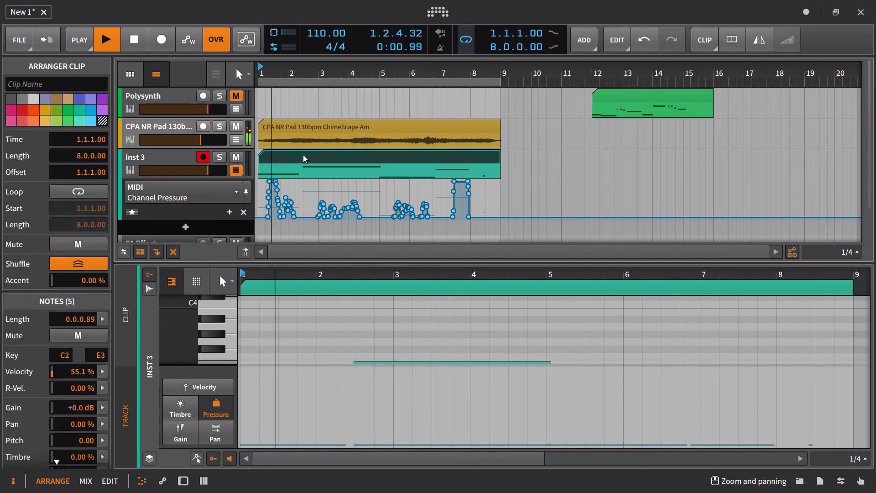
left_click(304, 158)
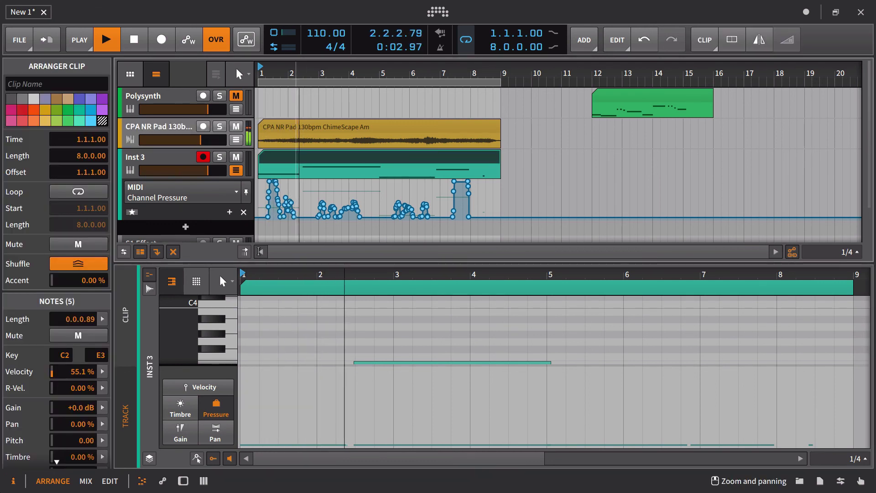
left_click(204, 387)
left_click_drag(379, 265, 379, 180)
left_click_drag(725, 326, 732, 371)
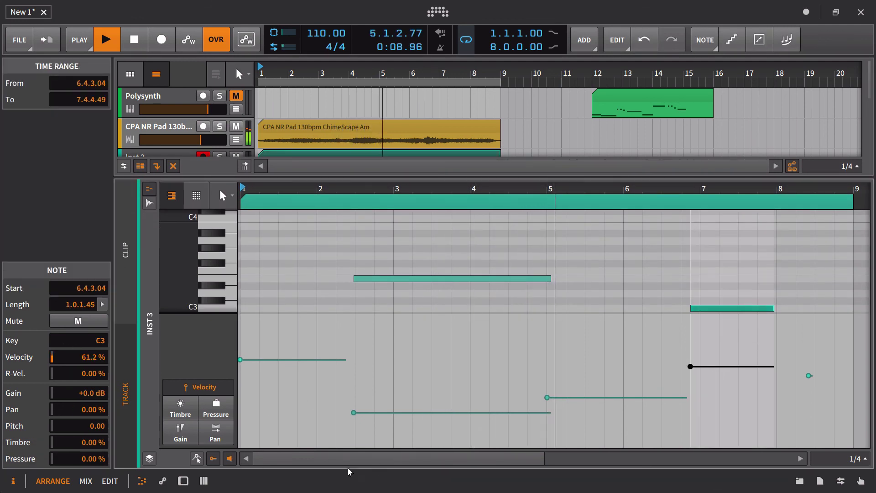
- Turn off note audition for the Inst 3 clip and lower the velocity of its final short D2 note to 9.49 %
left_click(230, 460)
scroll(680, 378, "right", 1)
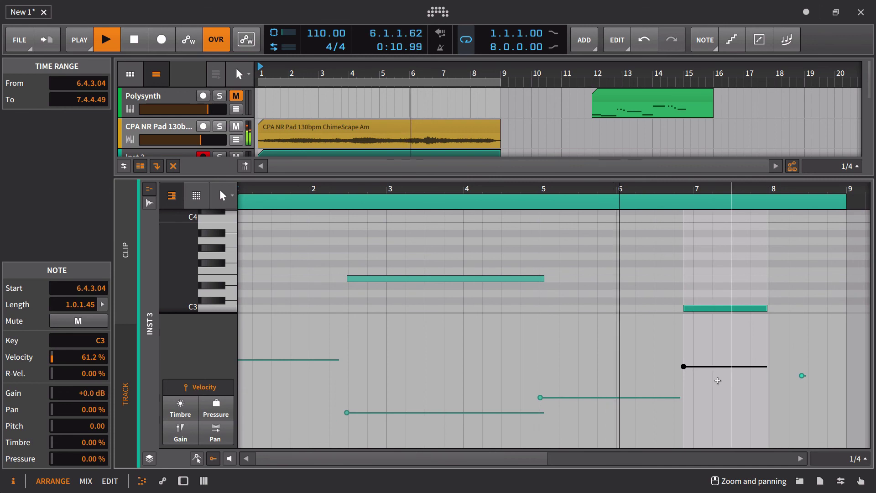
scroll(727, 378, "right", 3)
left_click_drag(719, 376, 720, 431)
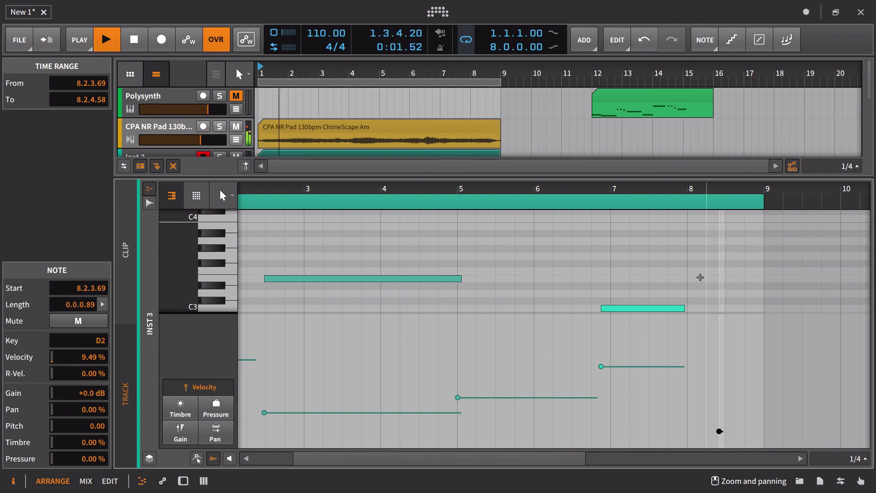
- Show the audio pad track's device chain beneath an enlarged arrangement and stop playback
scroll(585, 331, "up", 3)
left_click_drag(468, 177, 445, 323)
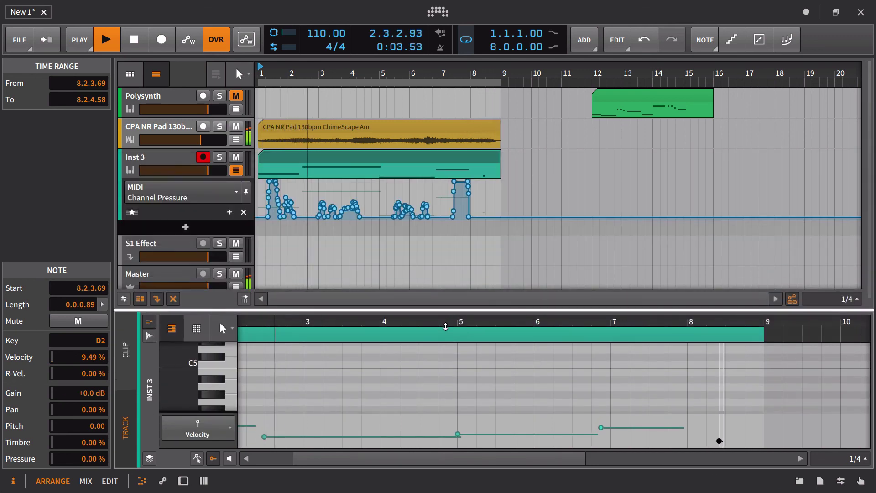
left_click(196, 140)
key("d")
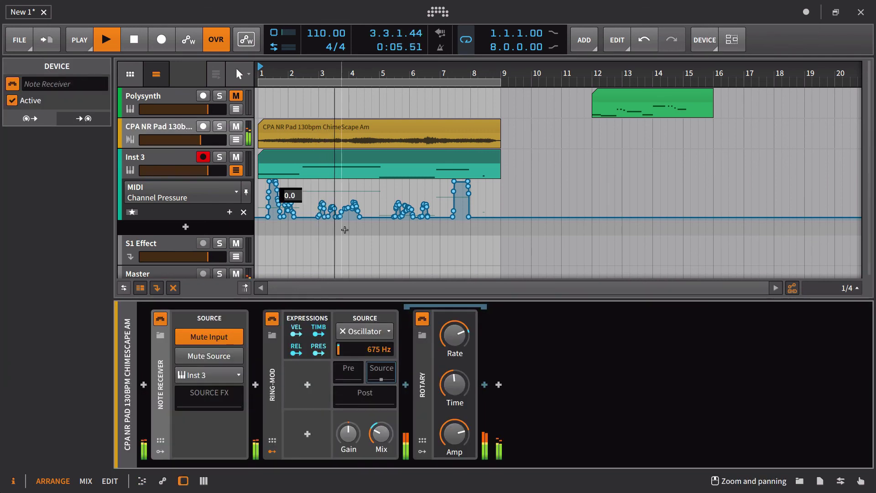
key("space")
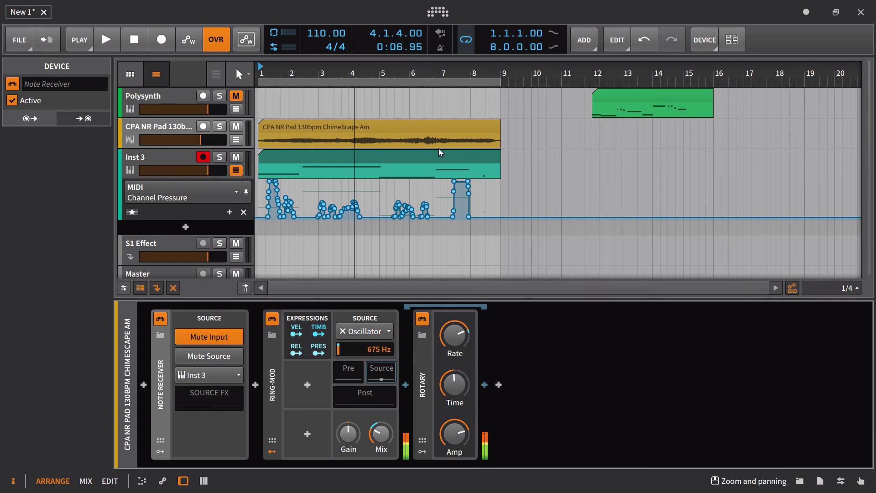
scroll(465, 207, "down", 1)
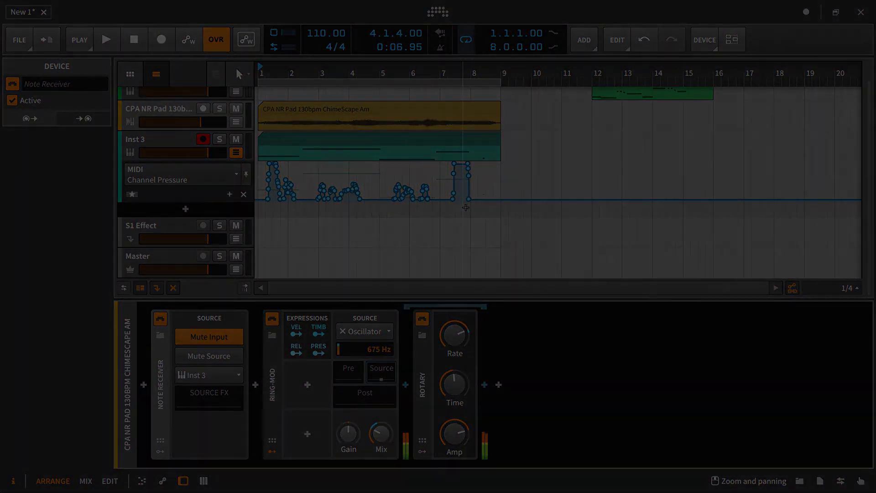